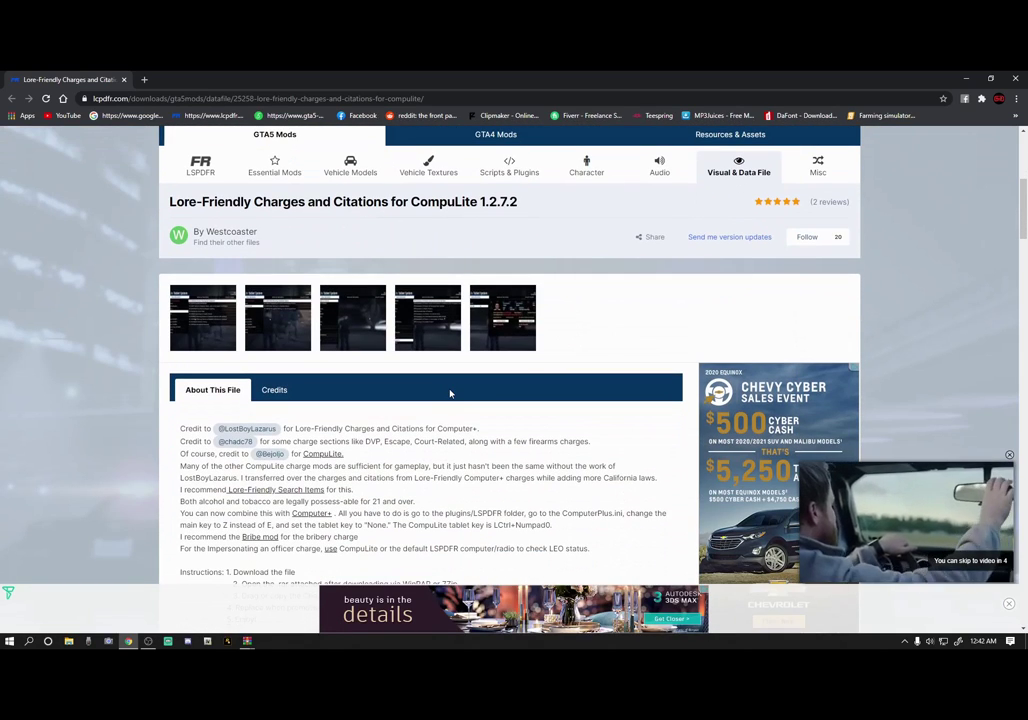
# Download the Lore-Friendly Charges and Citations for CompuLite 1.2.7.2 file from its mod page
pyautogui.scroll(-3, 450, 394)
pyautogui.scroll(-1, 450, 394)
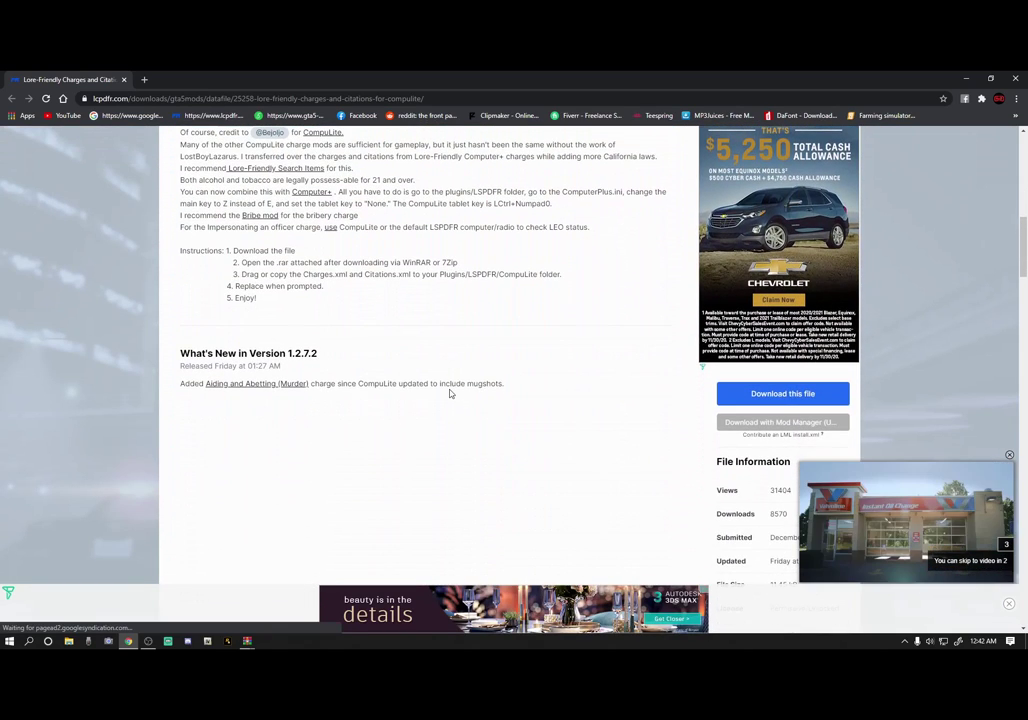
pyautogui.scroll(-1, 660, 388)
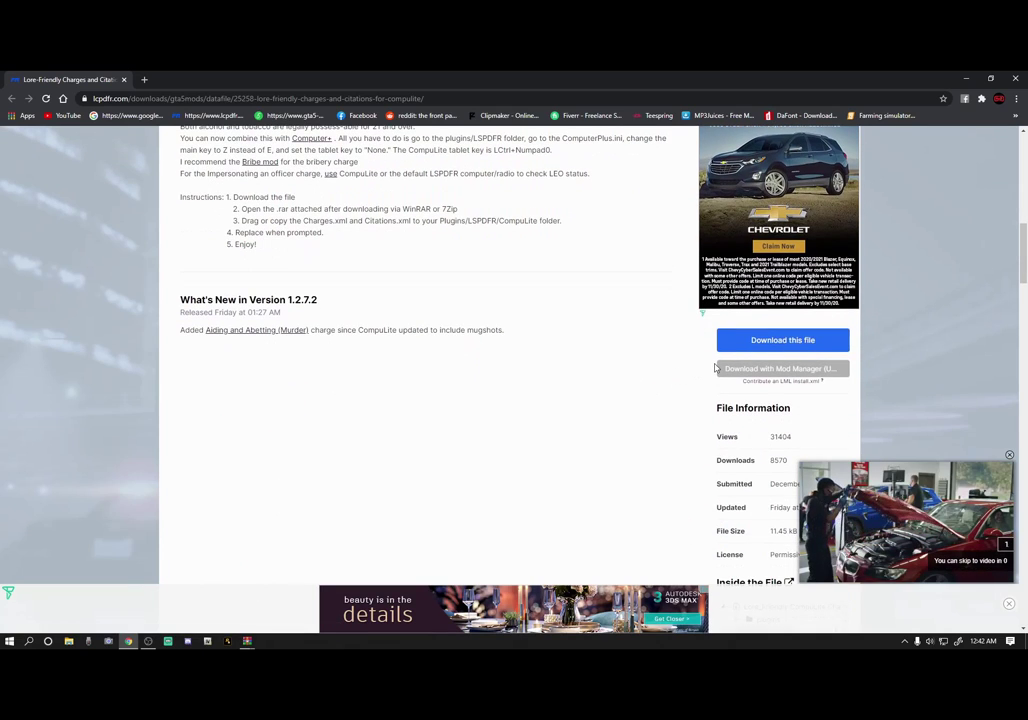
pyautogui.scroll(-1, 671, 392)
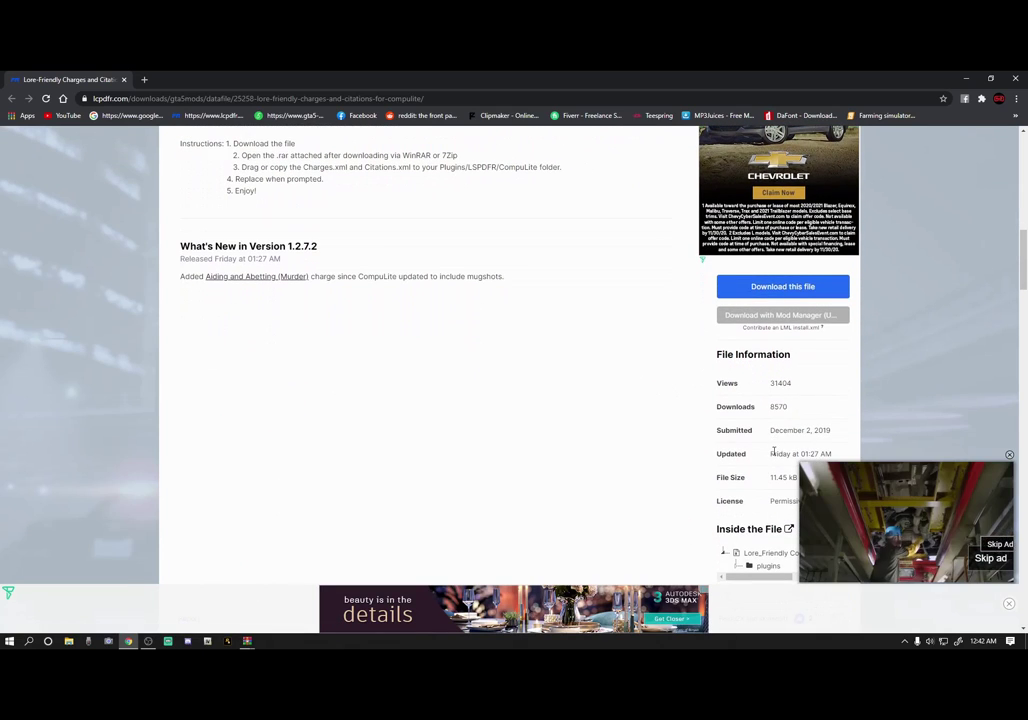
pyautogui.click(779, 288)
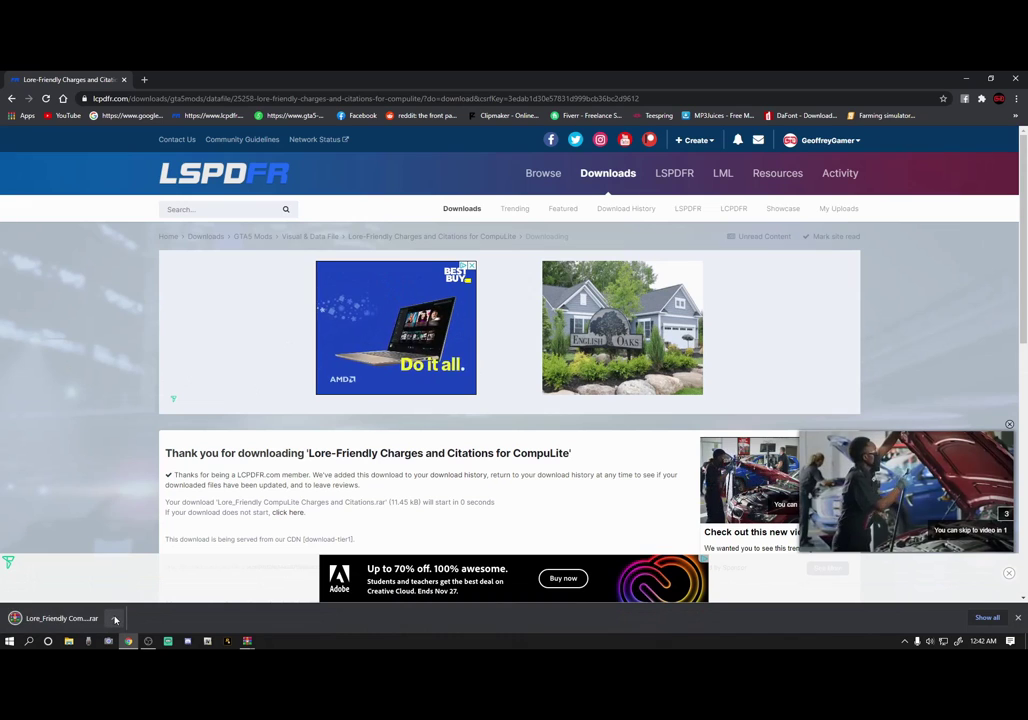
# Check the contents of the downloaded Lore-Friendly charges archive, and close both the archive and the browser
pyautogui.rightClick(100, 628)
pyautogui.click(130, 552)
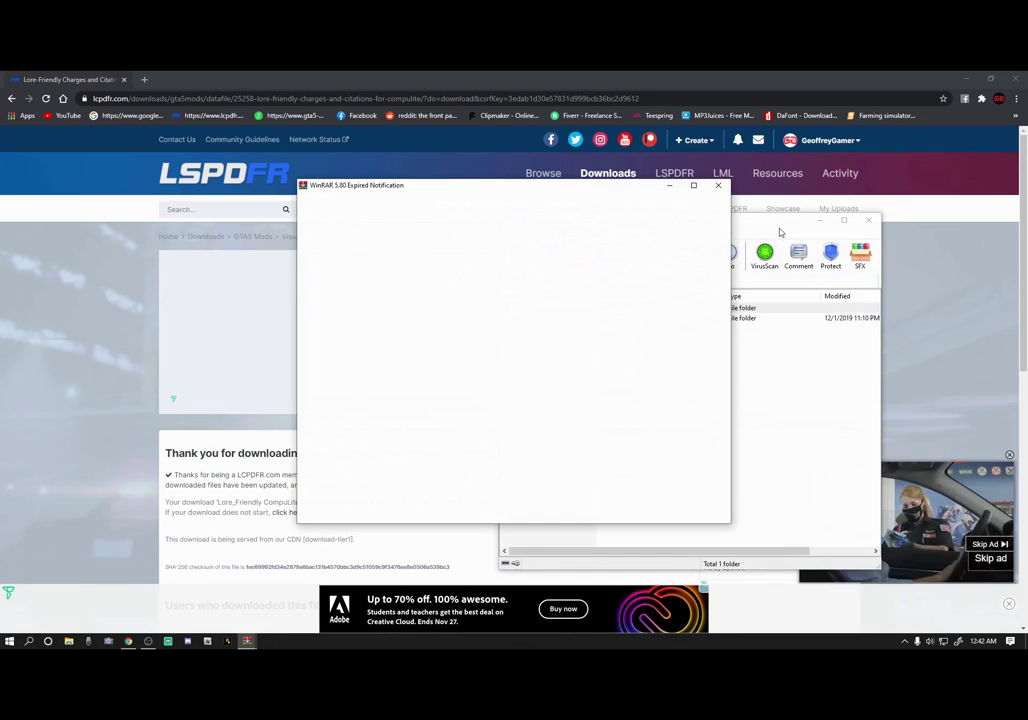
pyautogui.click(717, 185)
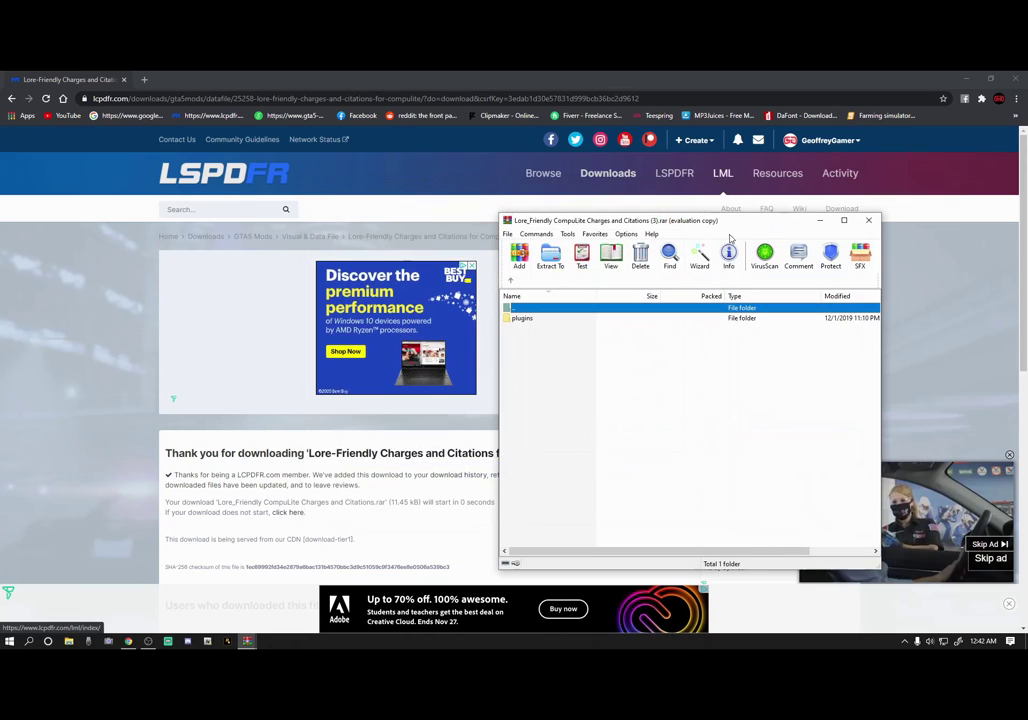
pyautogui.click(870, 222)
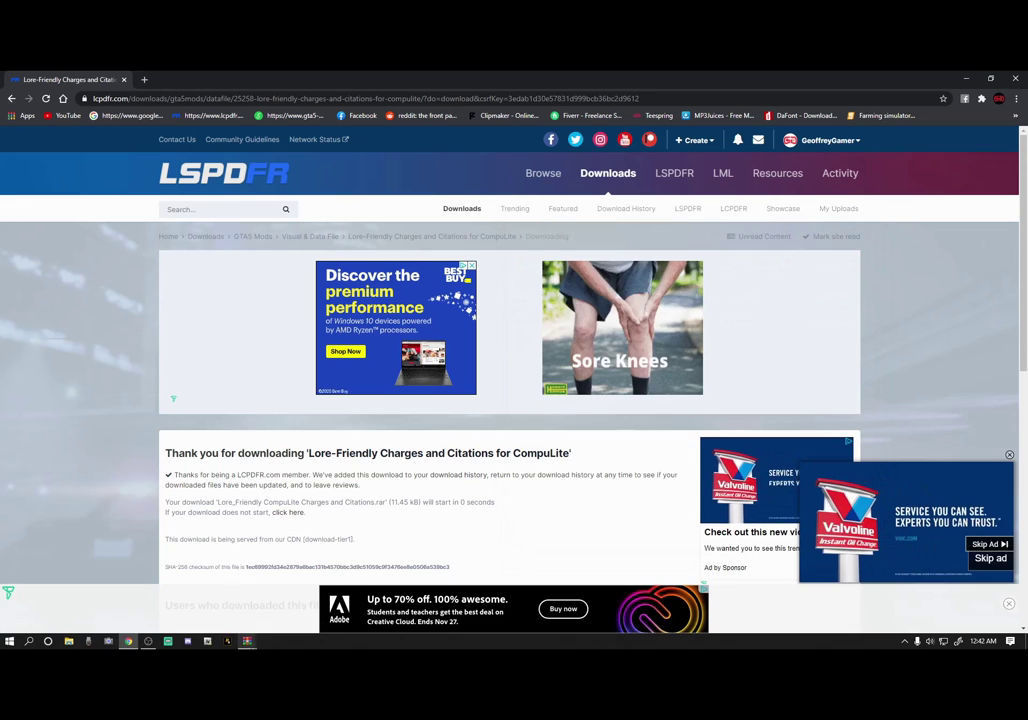
pyautogui.click(1015, 79)
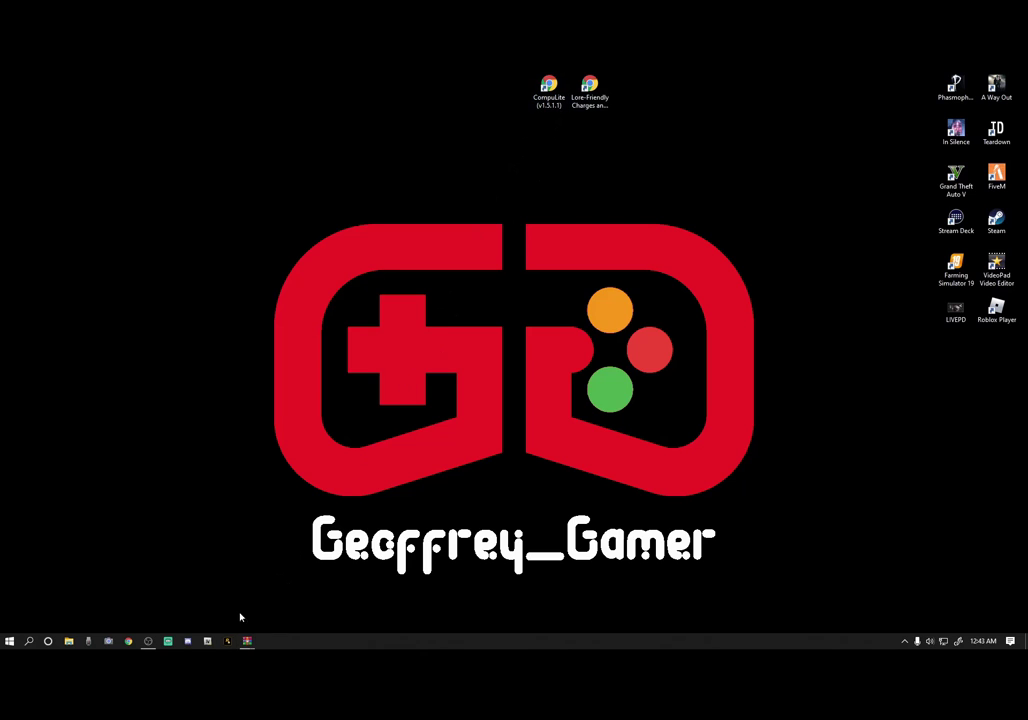
# Switch to File Explorer and open the Grand Theft Auto V folder under Program Files (x86)\Steam\steamapps\common on Local Disk (C:)
pyautogui.click(68, 641)
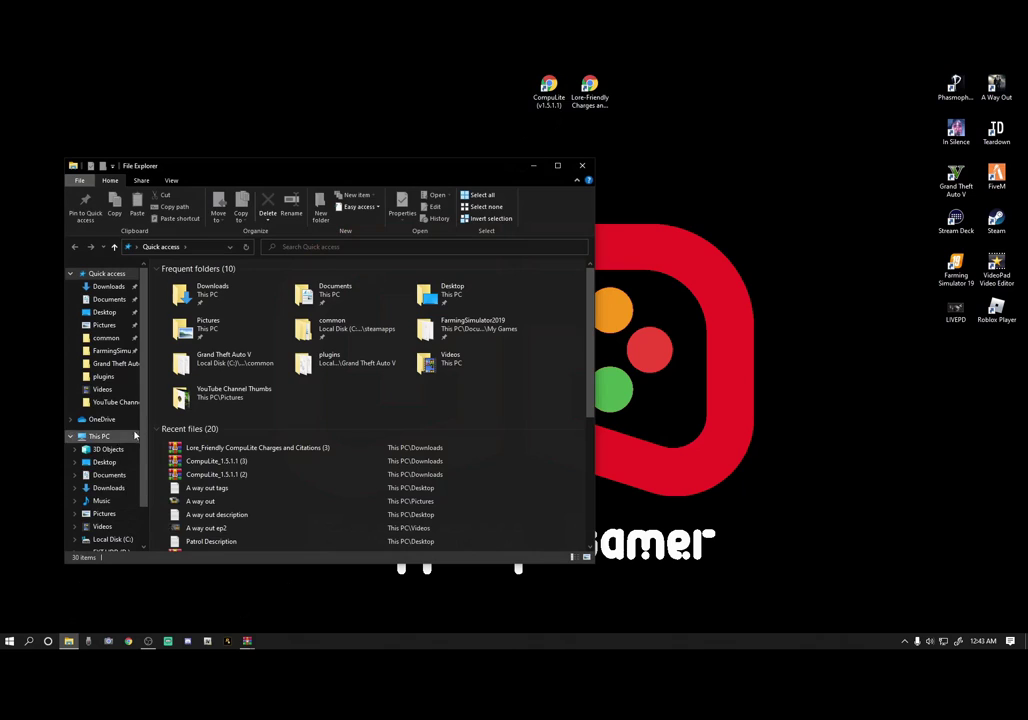
pyautogui.scroll(-2, 115, 470)
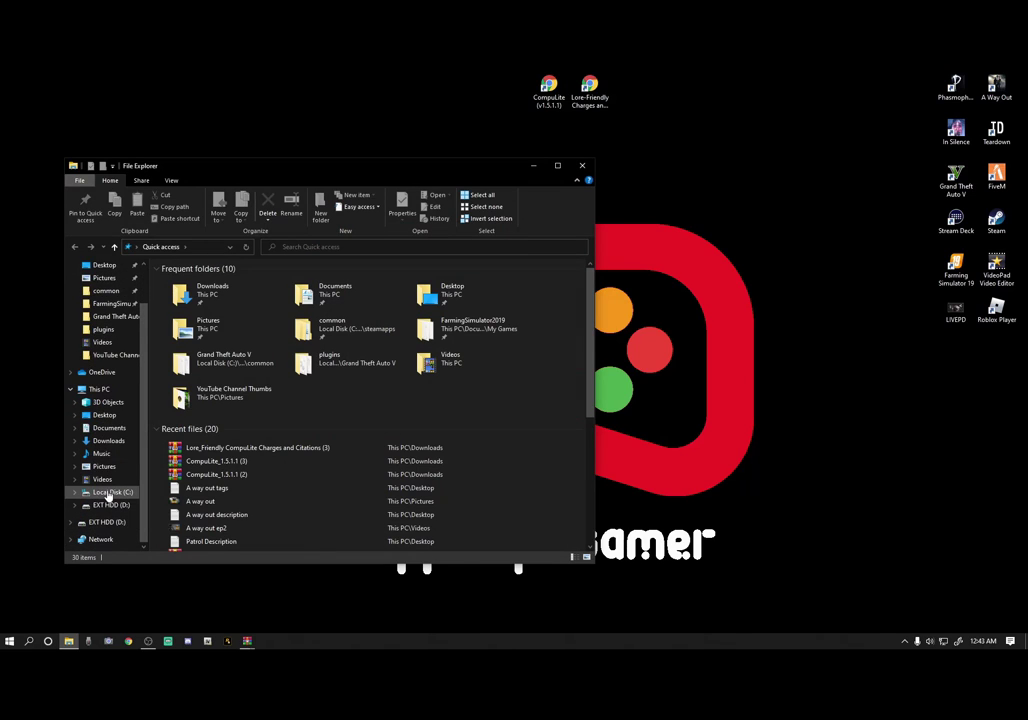
pyautogui.click(110, 493)
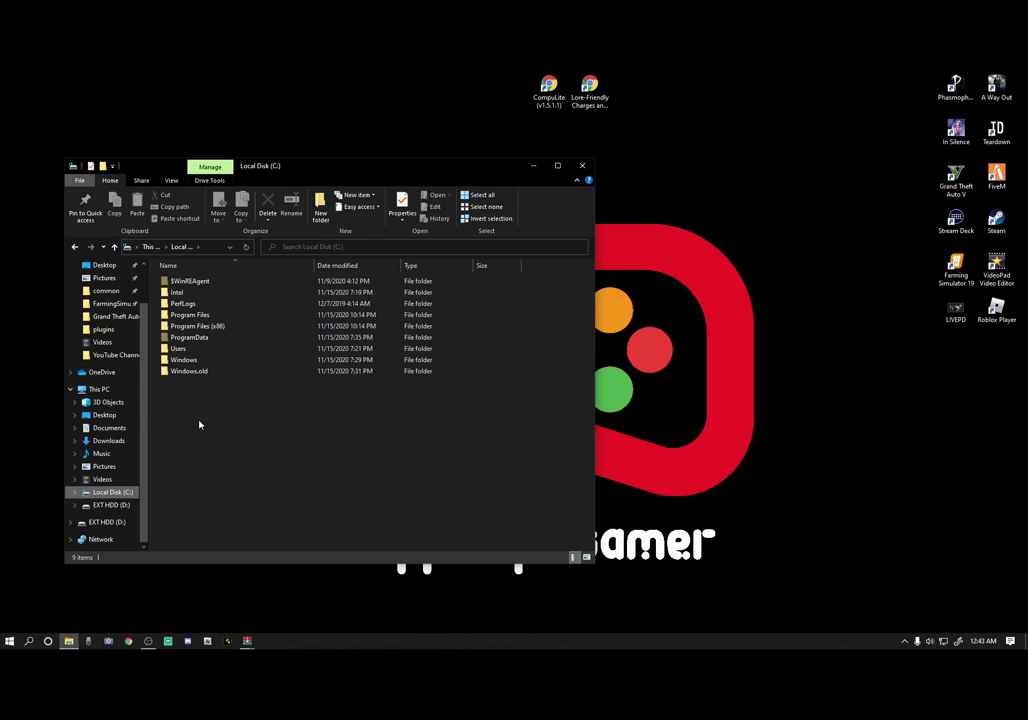
pyautogui.doubleClick(201, 330)
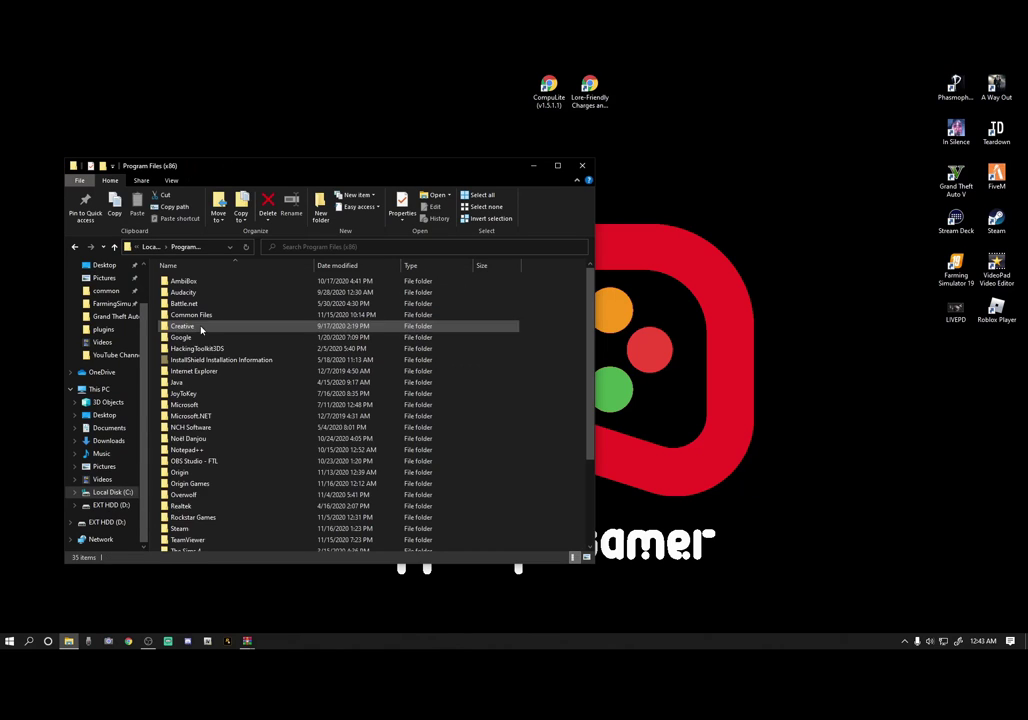
pyautogui.doubleClick(190, 530)
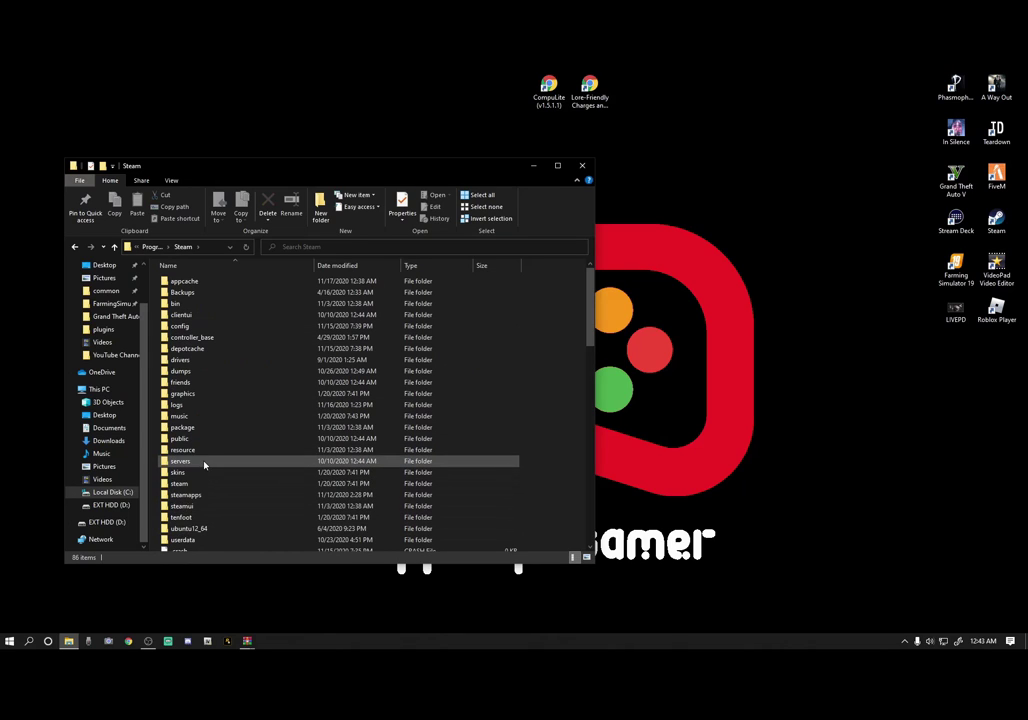
pyautogui.doubleClick(192, 496)
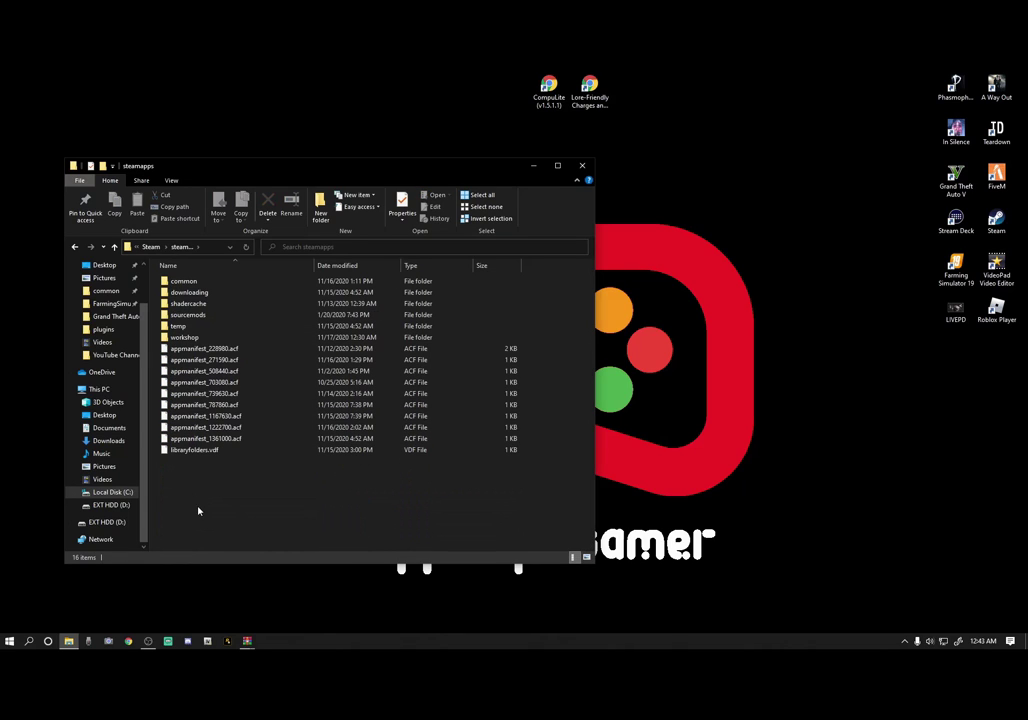
pyautogui.doubleClick(183, 283)
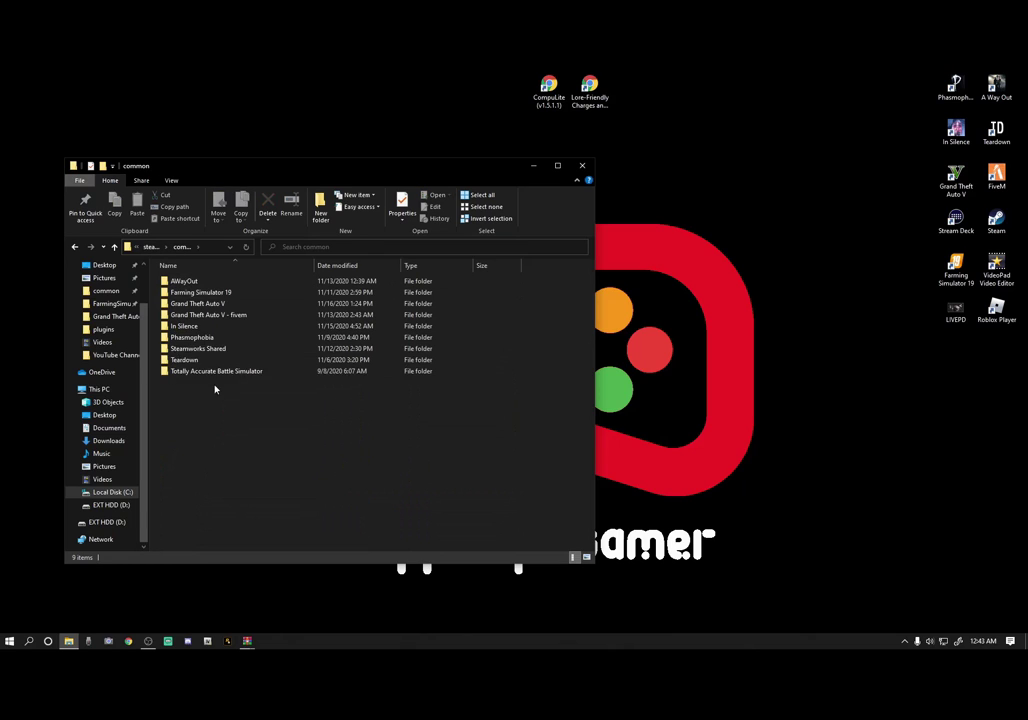
pyautogui.doubleClick(228, 304)
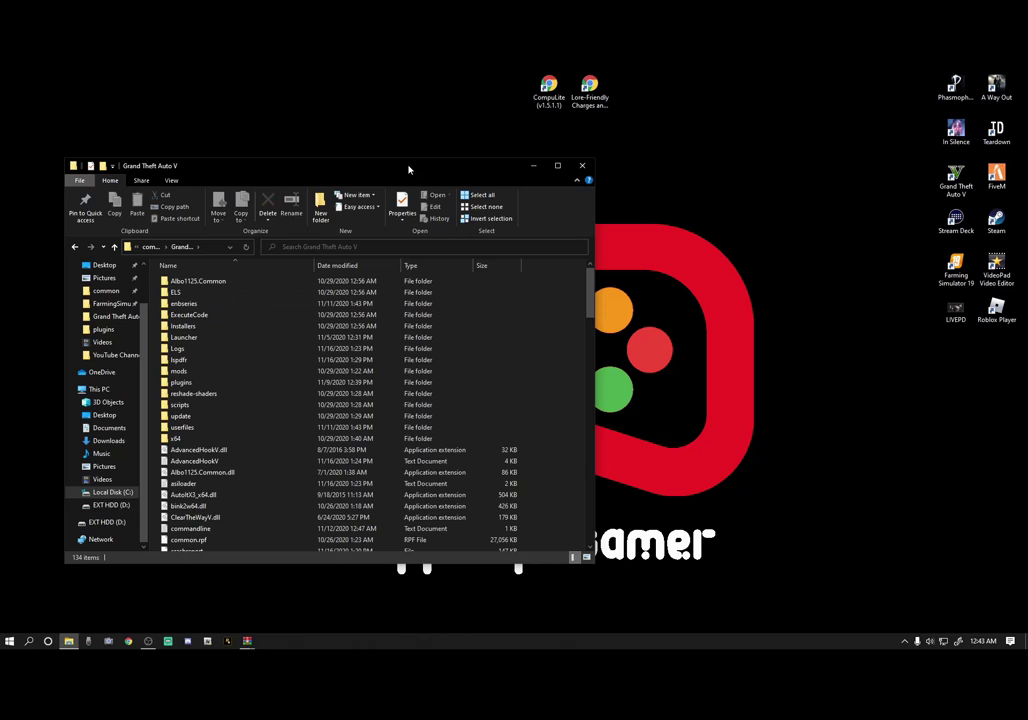
# Arrange the CompuLite_1.5.1.1 (2).rar archive beside the Grand Theft Auto V folder and open the archive's CompuLite folder
pyautogui.moveTo(409, 169); pyautogui.dragTo(351, 152)
pyautogui.moveTo(535, 368)
pyautogui.mouseDown()
pyautogui.moveTo(314, 370)
pyautogui.moveTo(523, 368)
pyautogui.mouseUp()
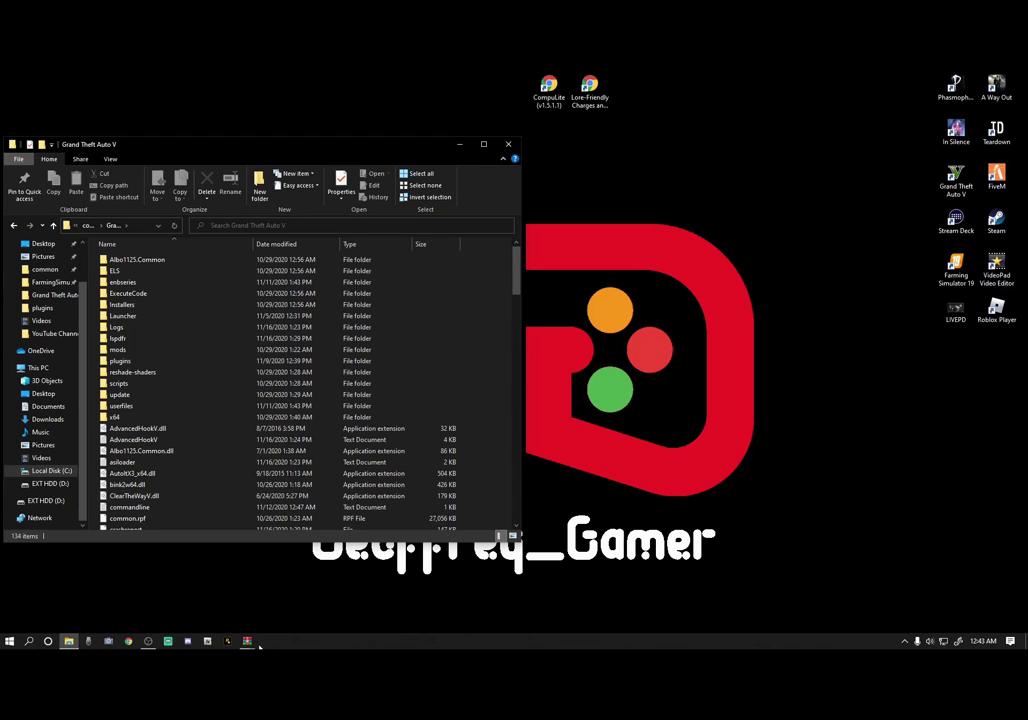
pyautogui.moveTo(246, 643)
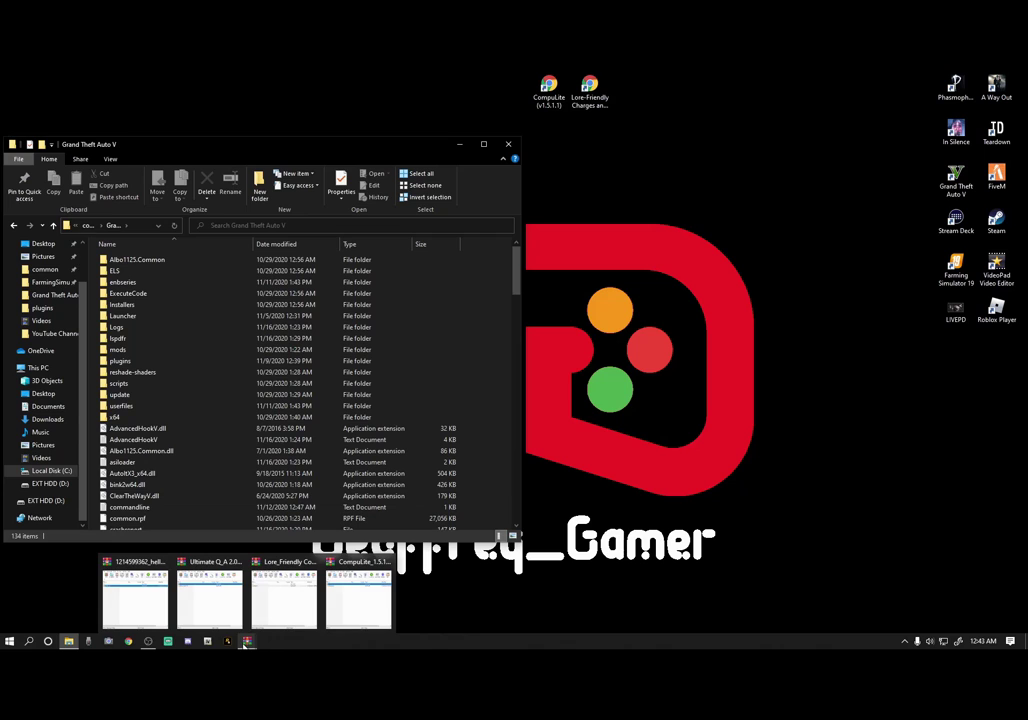
pyautogui.click(357, 600)
pyautogui.moveTo(648, 226); pyautogui.dragTo(680, 151)
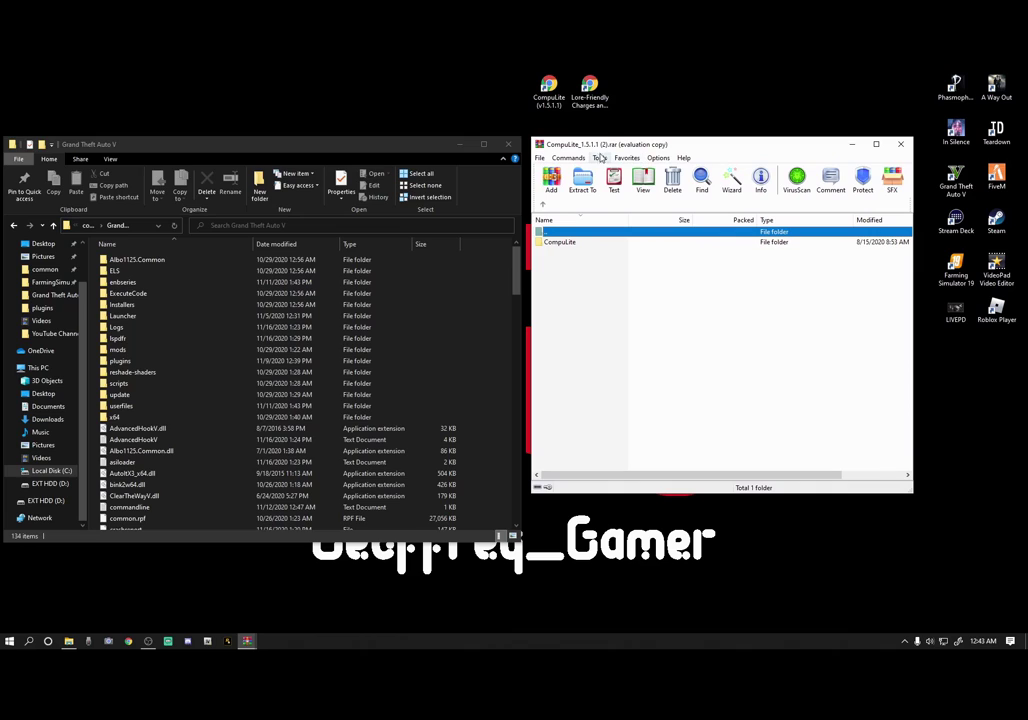
pyautogui.doubleClick(557, 243)
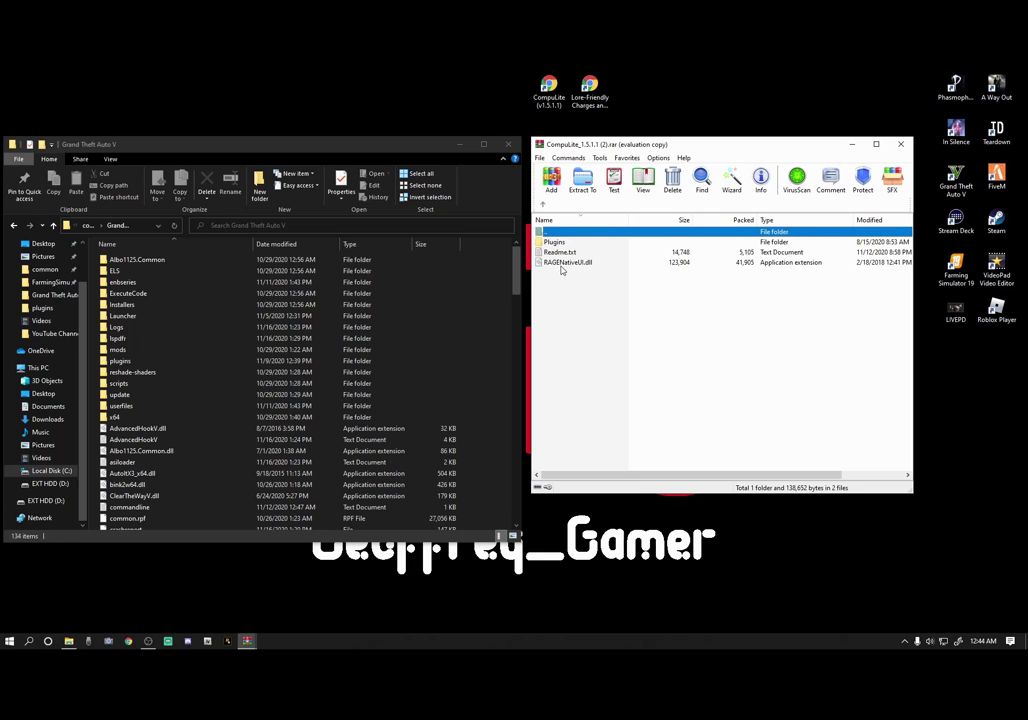
# Compare the archive's RAGENativeUI.dll with the copy already in the Grand Theft Auto V folder, and cancel the file transfer
pyautogui.scroll(-3, 258, 482)
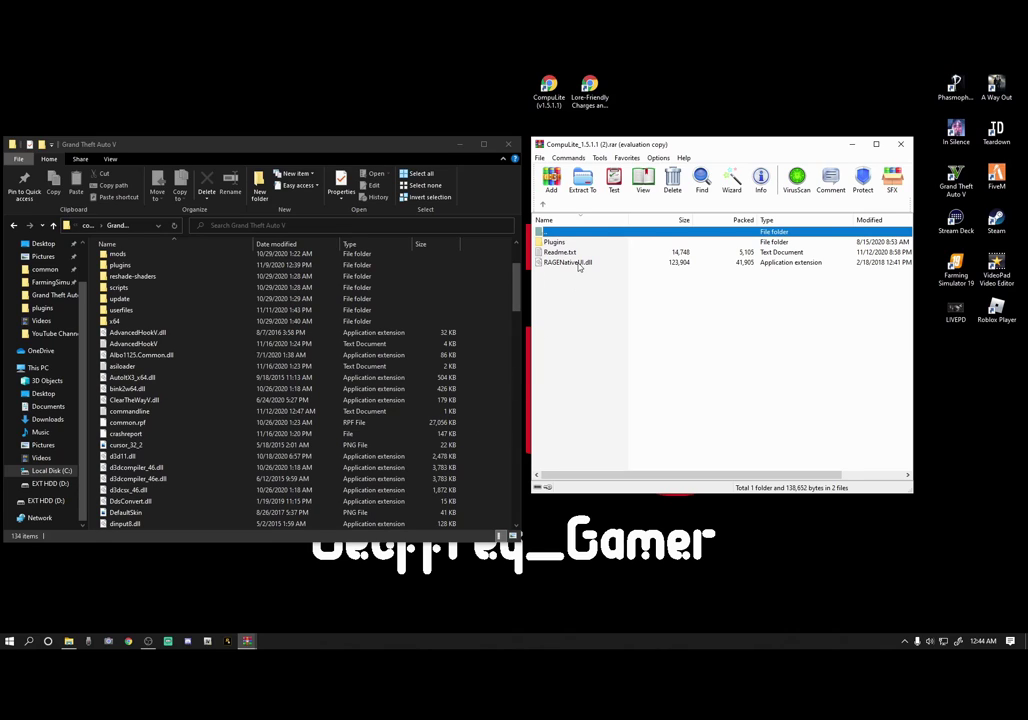
pyautogui.click(565, 329)
pyautogui.moveTo(561, 266); pyautogui.dragTo(494, 428)
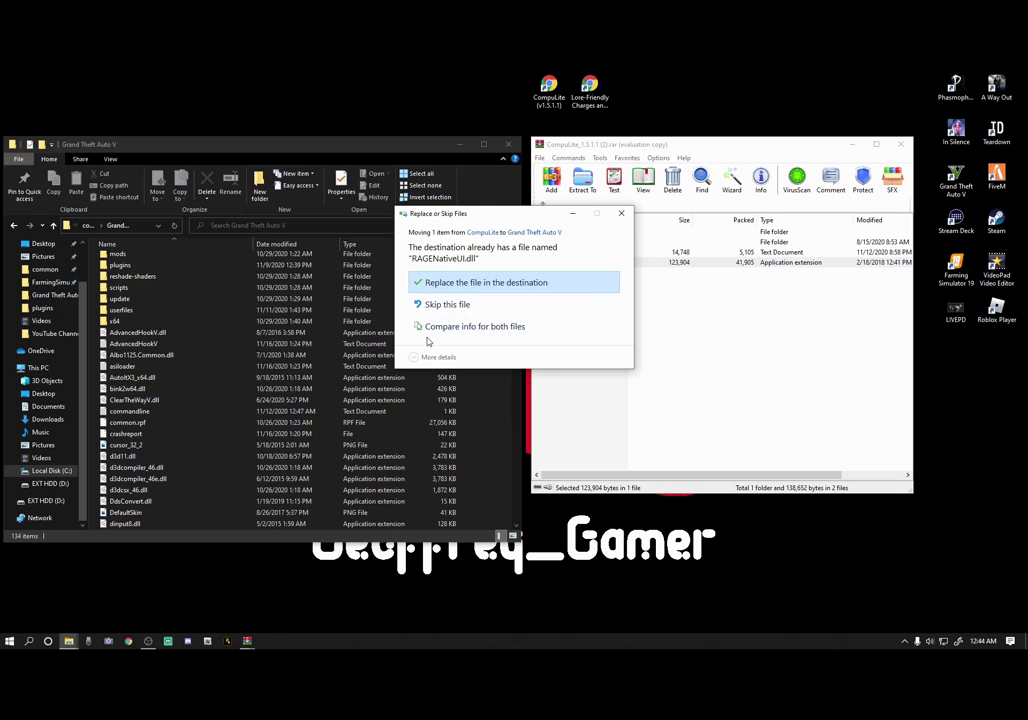
pyautogui.click(485, 330)
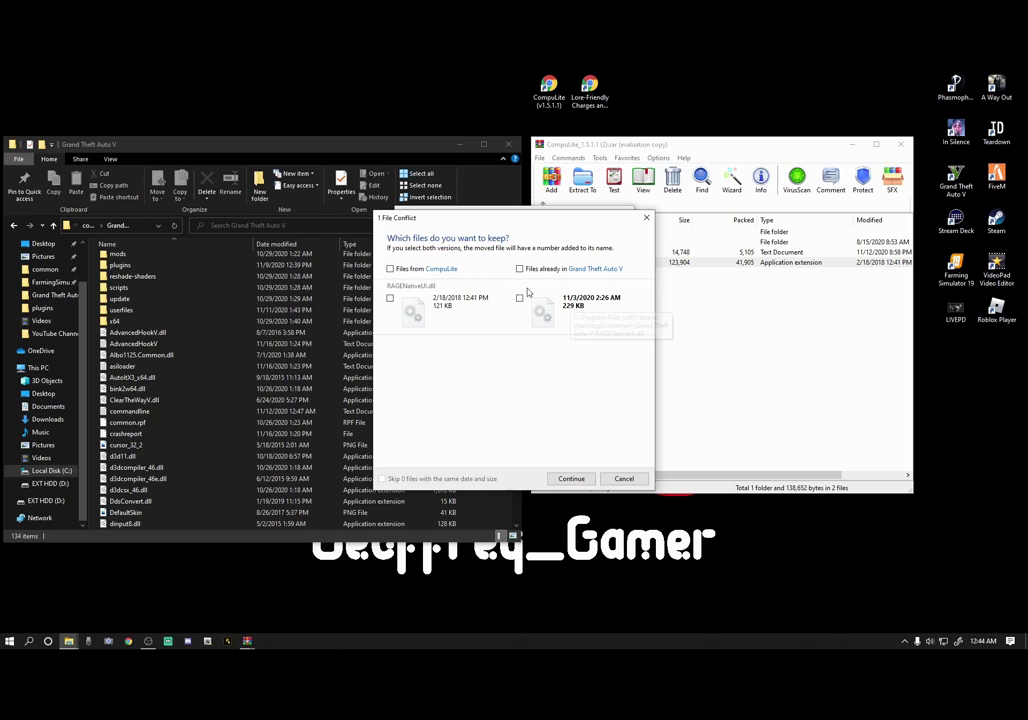
pyautogui.click(623, 479)
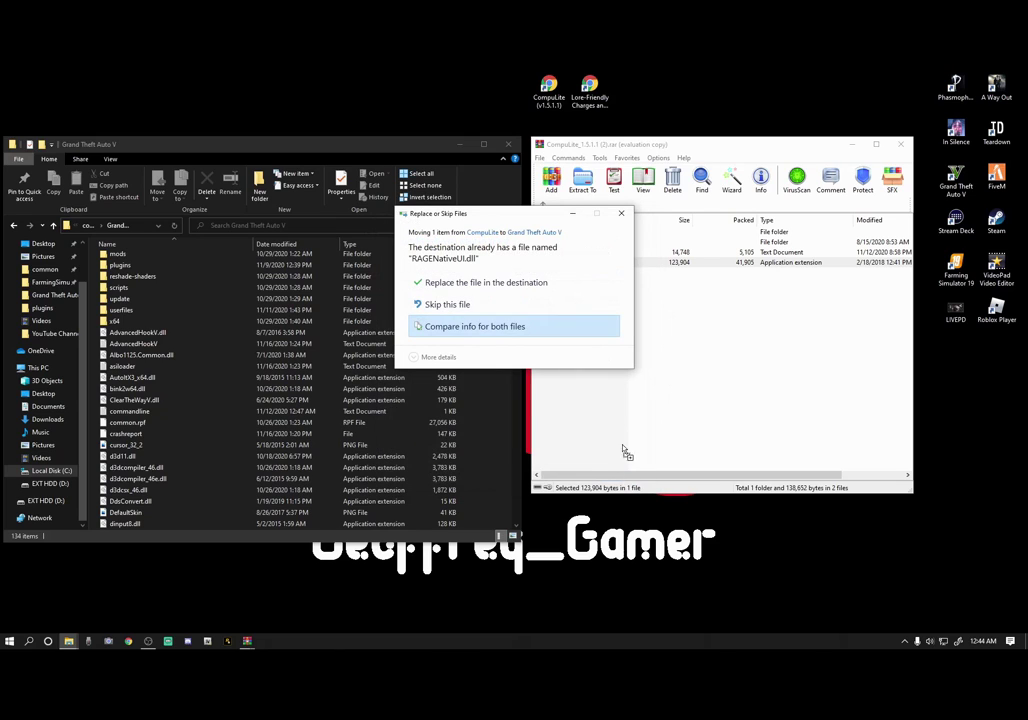
pyautogui.click(623, 215)
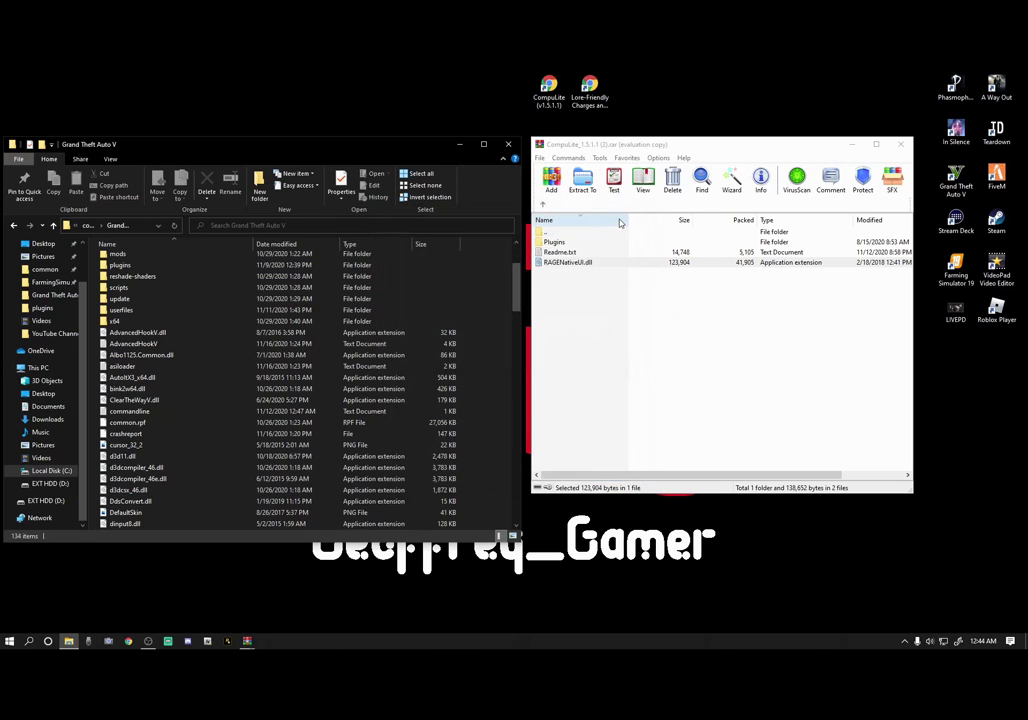
pyautogui.click(573, 263)
pyautogui.click(551, 356)
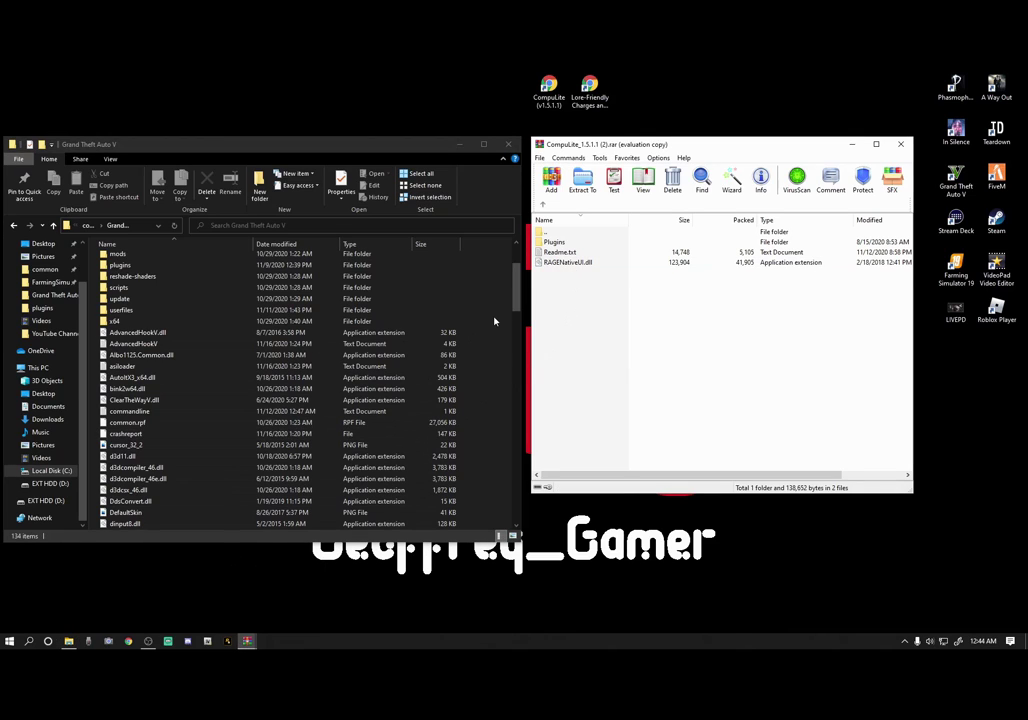
# Copy the Plugins folder from the CompuLite archive into the Grand Theft Auto V folder, replacing existing files, and close the archive
pyautogui.click(556, 243)
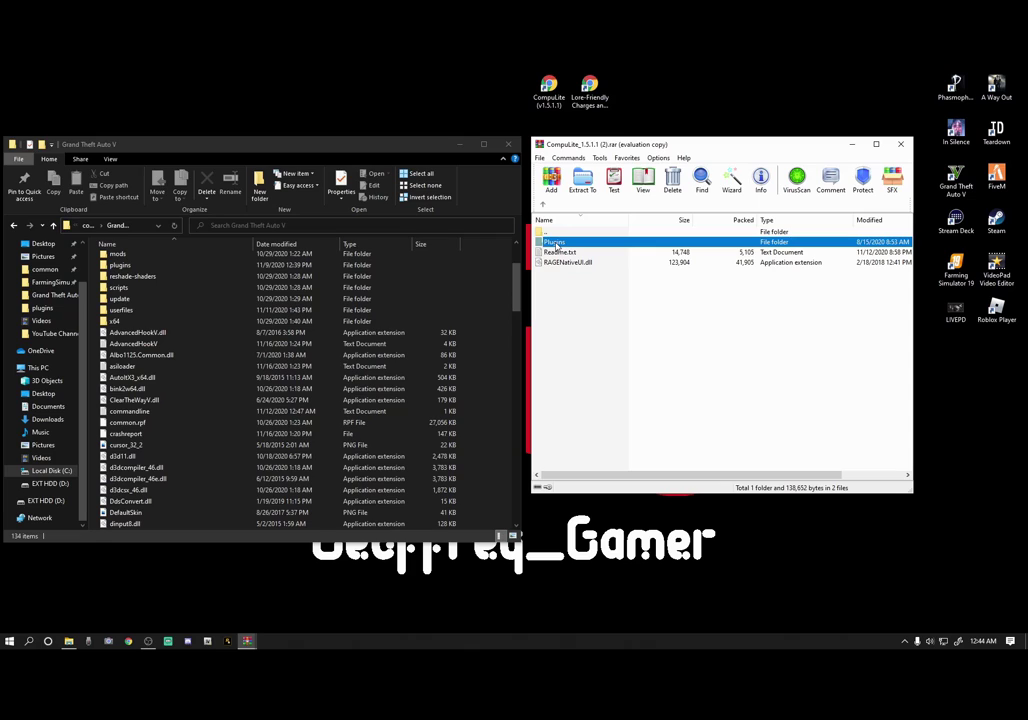
pyautogui.moveTo(556, 243); pyautogui.dragTo(492, 409)
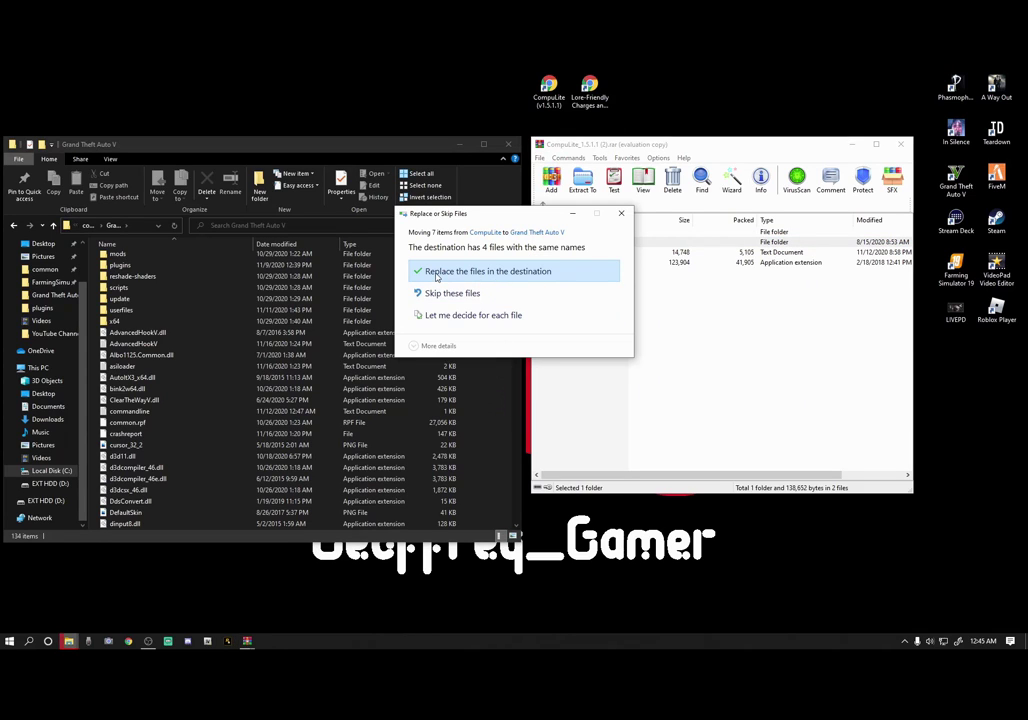
pyautogui.click(488, 274)
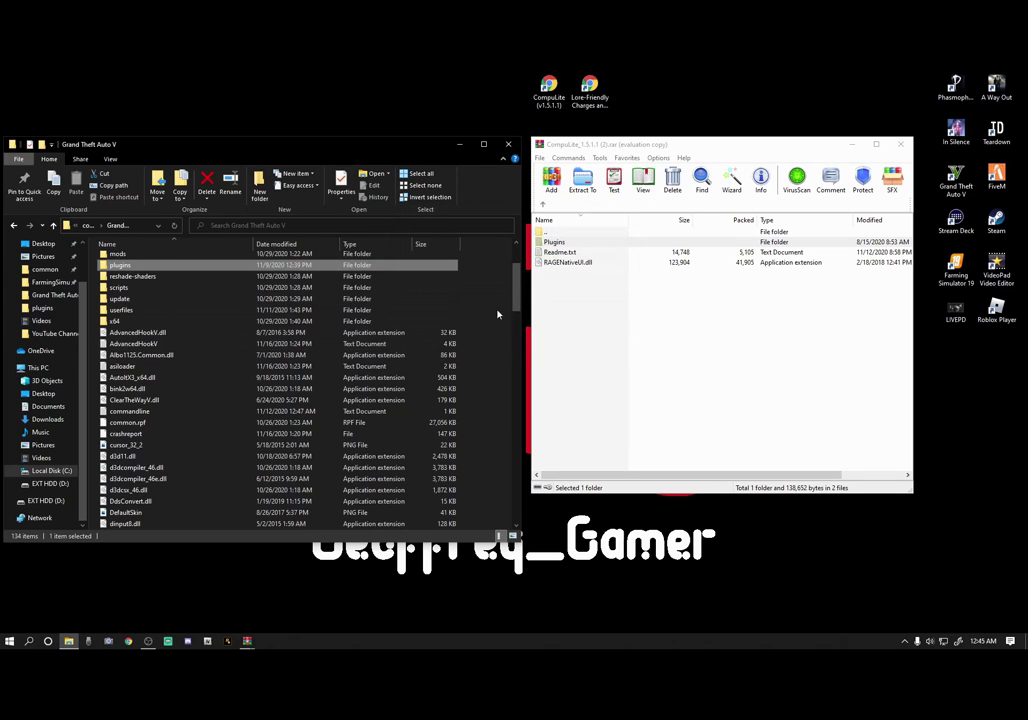
pyautogui.click(900, 144)
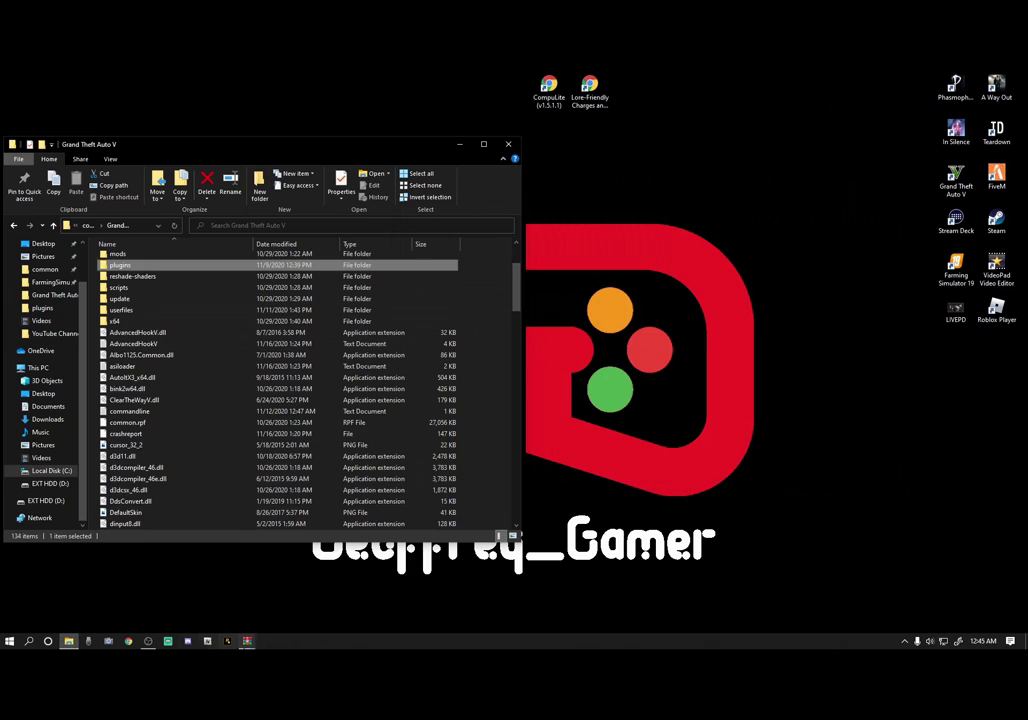
# Bring up the Lore_Friendly CompuLite Charges and Citations (2).rar archive and place it beside the Grand Theft Auto V folder
pyautogui.moveTo(250, 643)
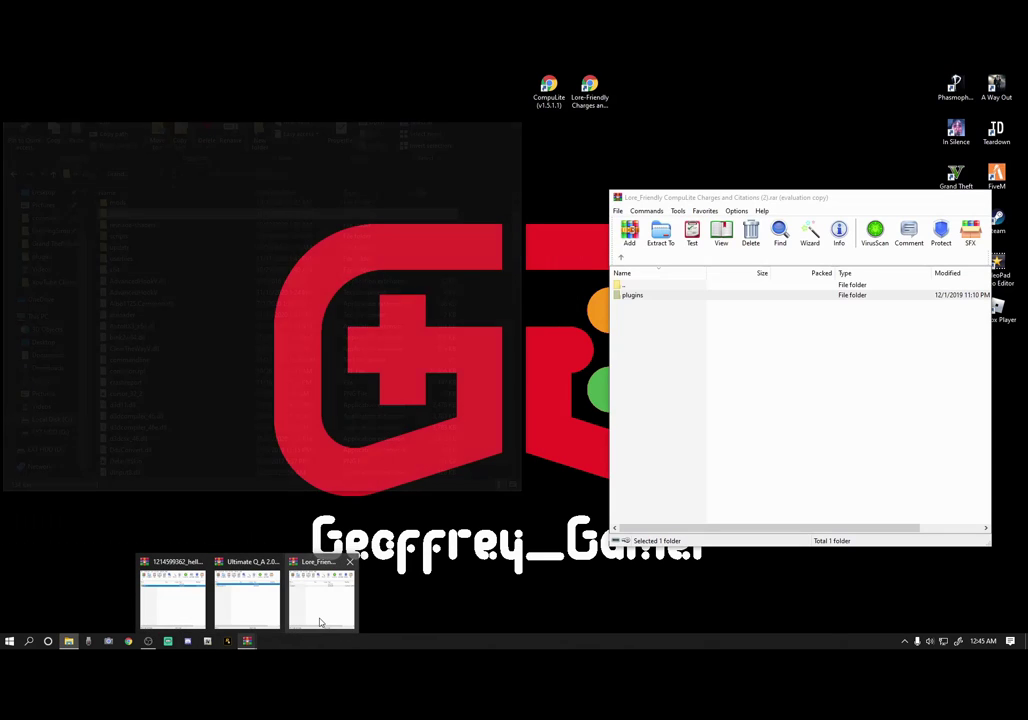
pyautogui.click(320, 620)
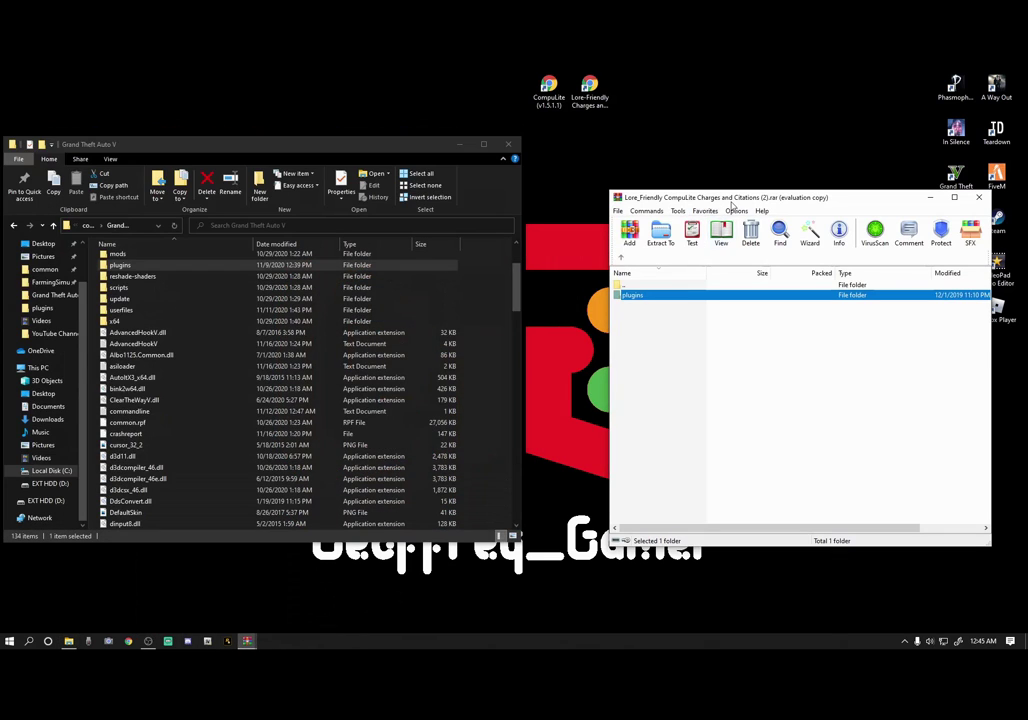
pyautogui.moveTo(758, 200); pyautogui.dragTo(682, 148)
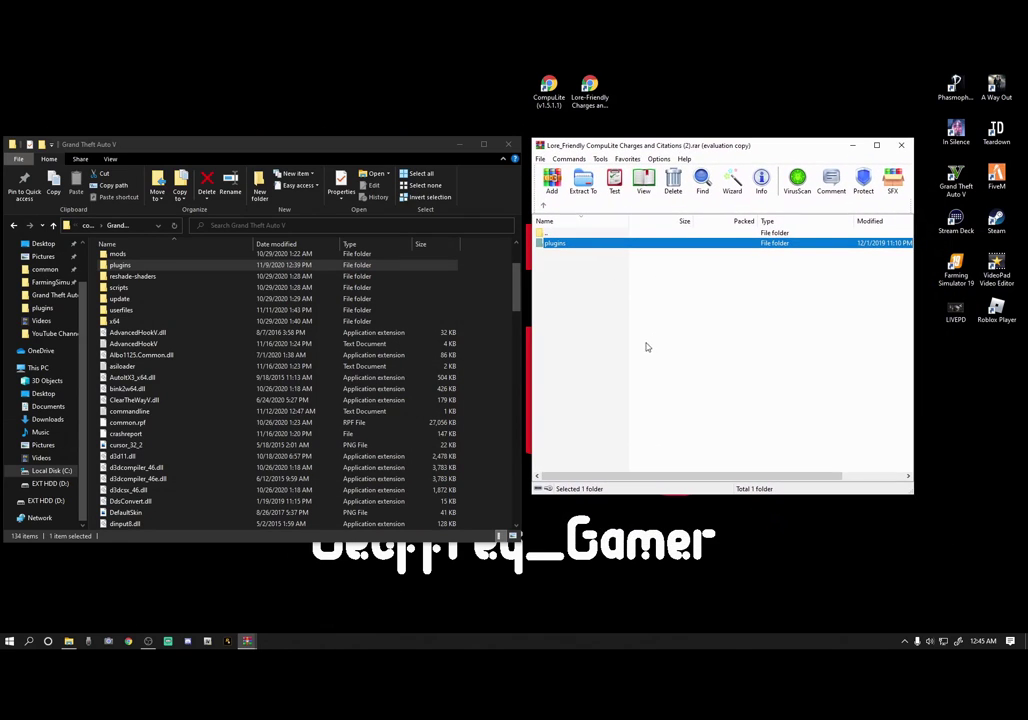
pyautogui.click(487, 371)
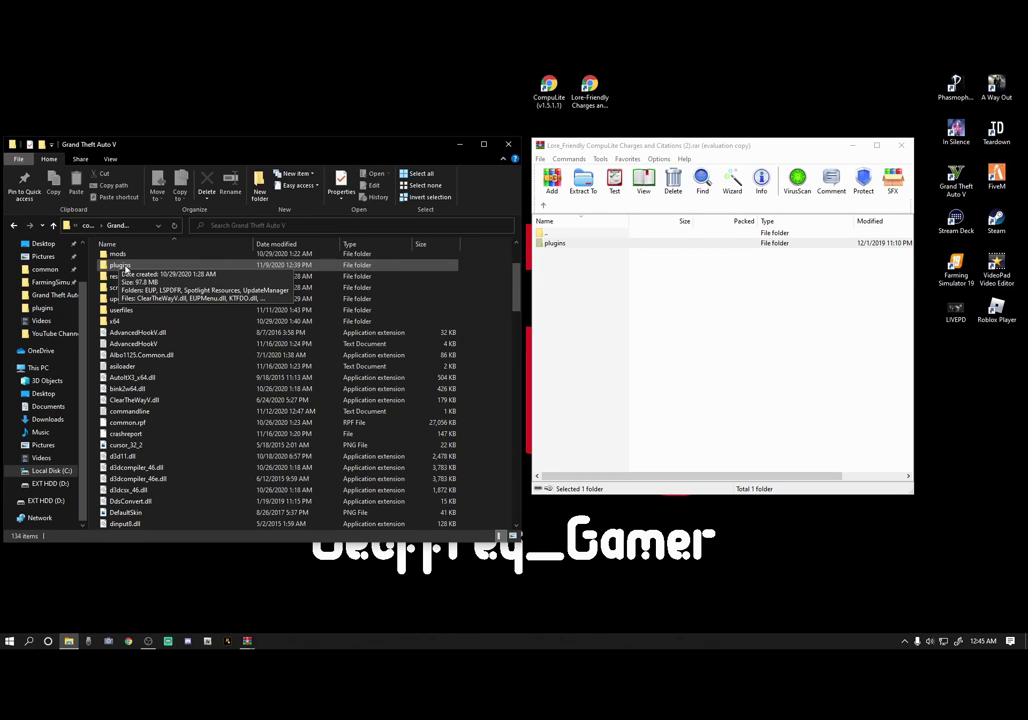
# Open plugins\LSPDFR\CompuLite in both the game folder and the archive to compare their Charges and Citations files
pyautogui.doubleClick(121, 267)
pyautogui.doubleClick(574, 244)
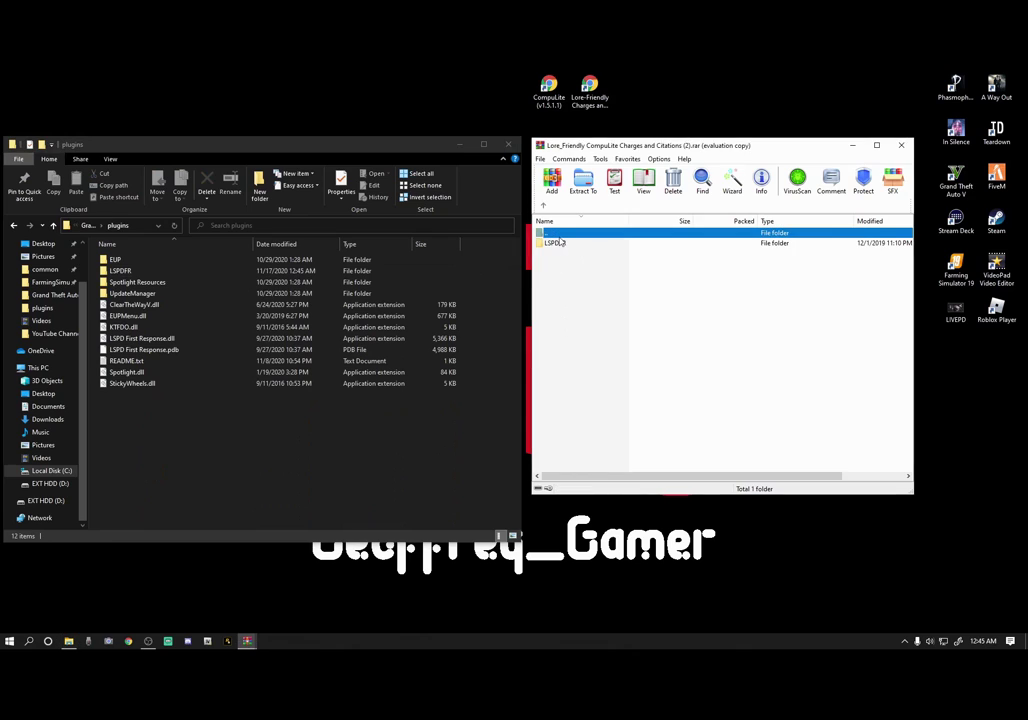
pyautogui.doubleClick(556, 243)
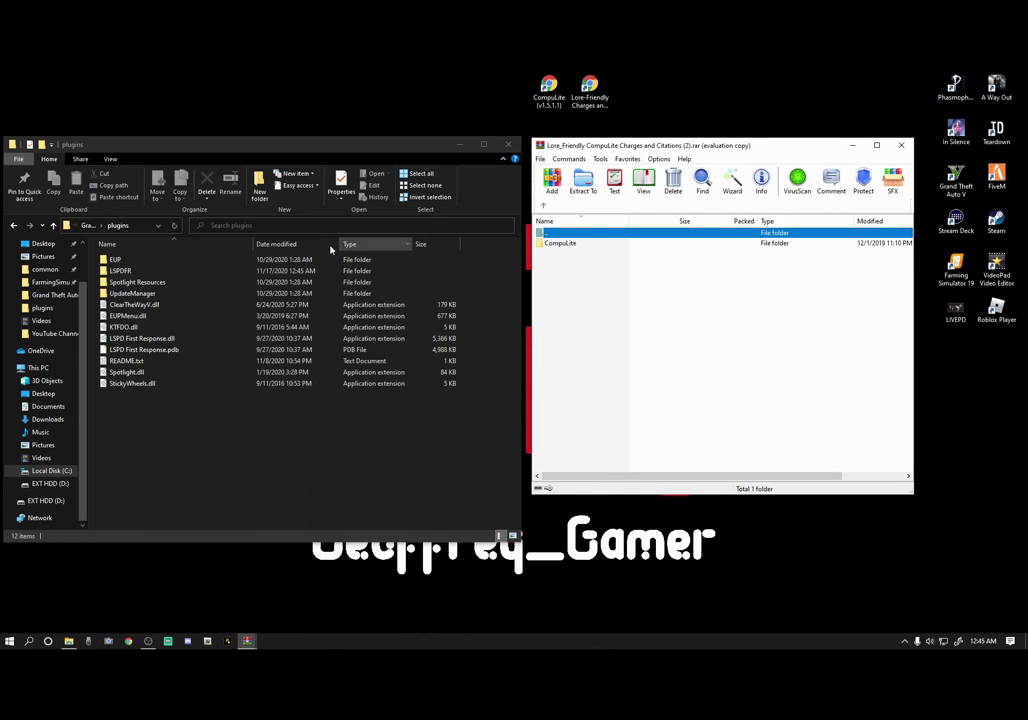
pyautogui.doubleClick(120, 270)
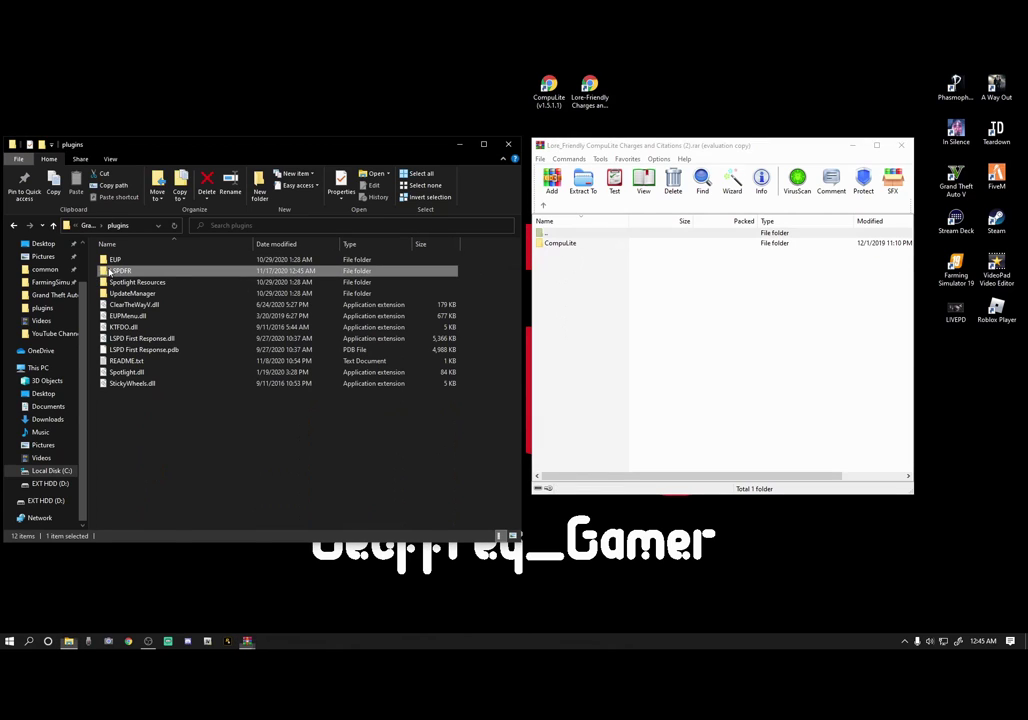
pyautogui.doubleClick(560, 243)
pyautogui.doubleClick(122, 260)
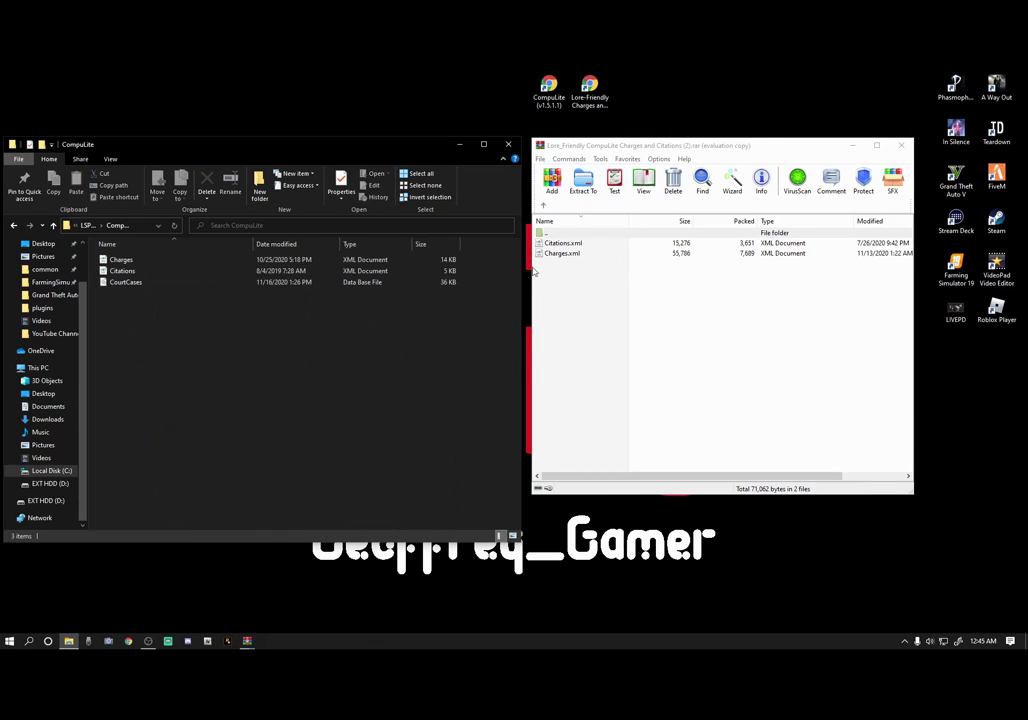
pyautogui.click(125, 272)
# Return the archive to the level containing its plugins folder and File Explorer to the Grand Theft Auto V folder
pyautogui.click(544, 208)
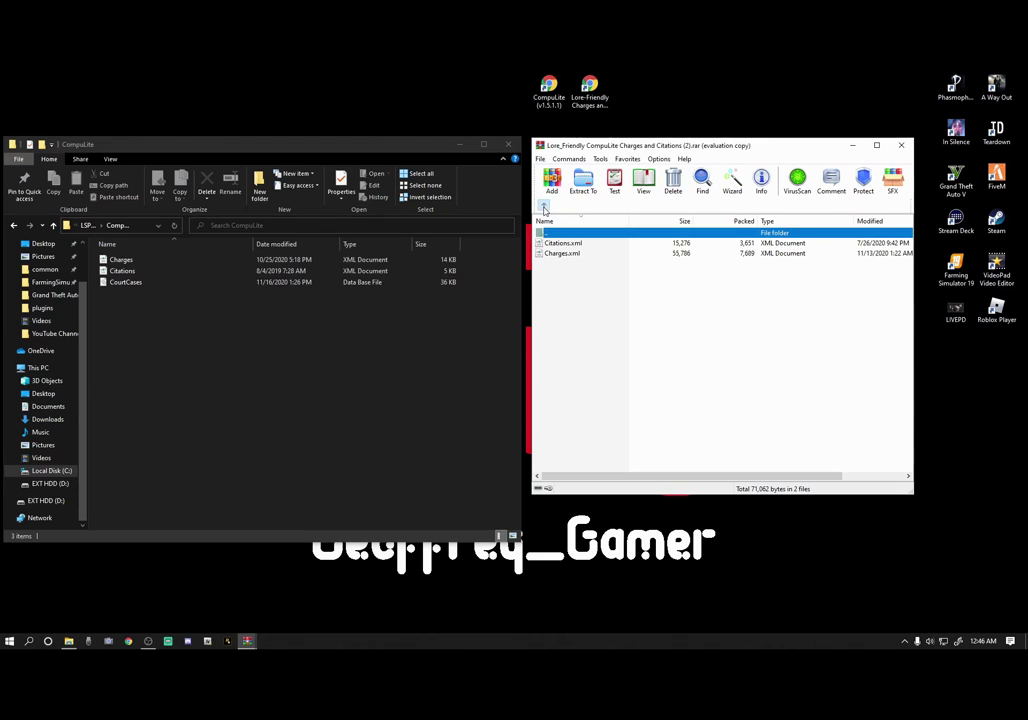
pyautogui.click(544, 208)
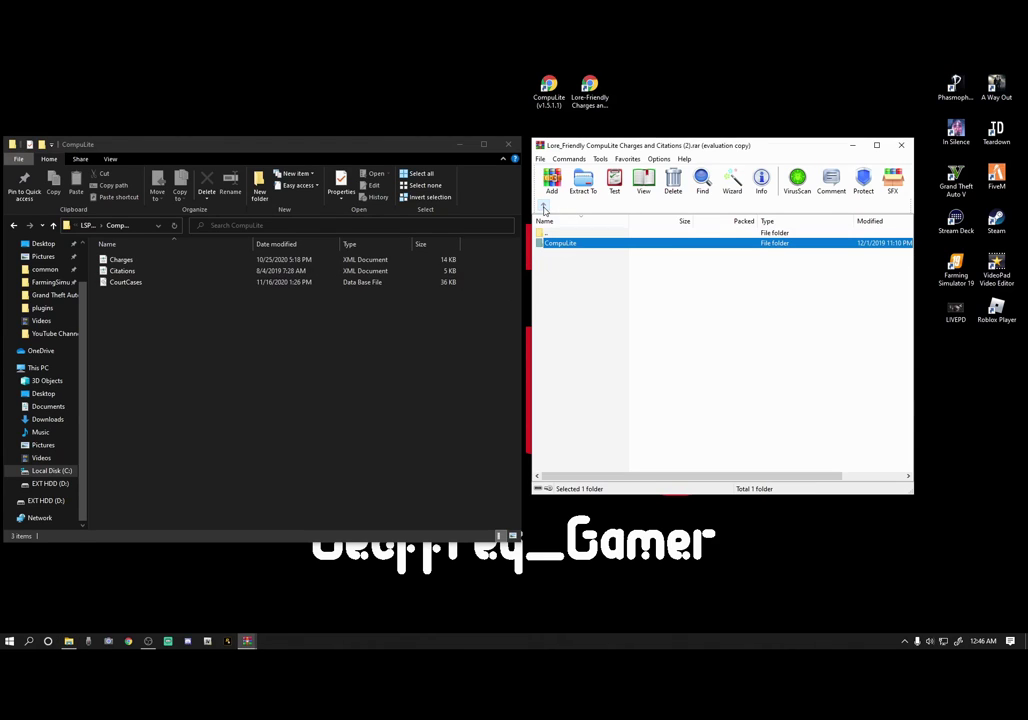
pyautogui.click(544, 208)
pyautogui.click(12, 226)
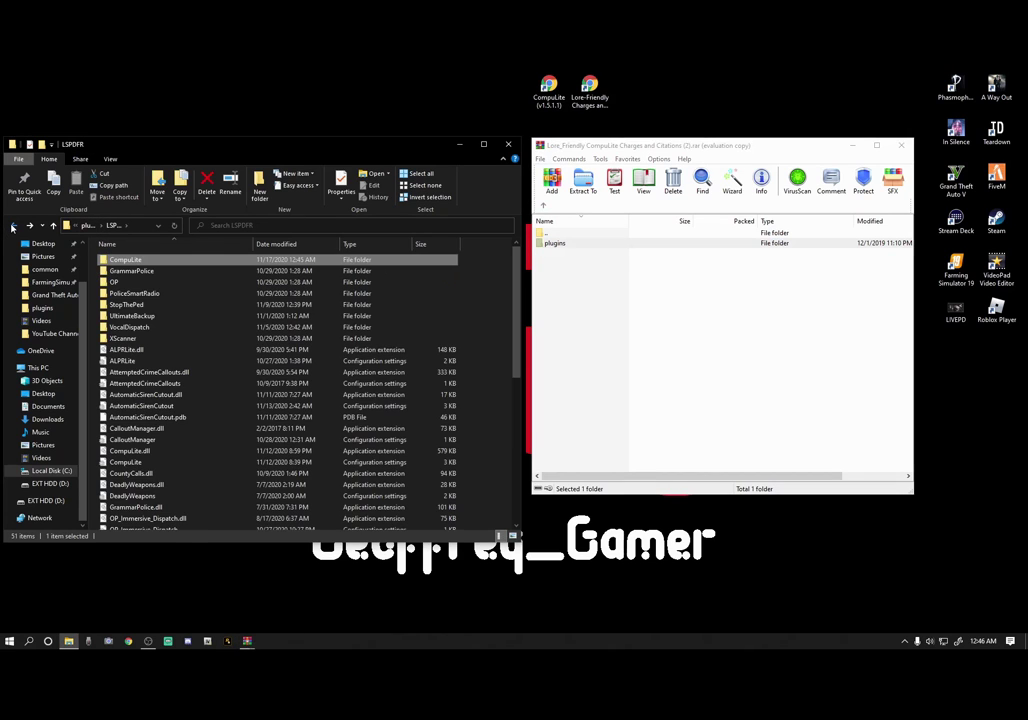
pyautogui.click(12, 226)
pyautogui.click(12, 226)
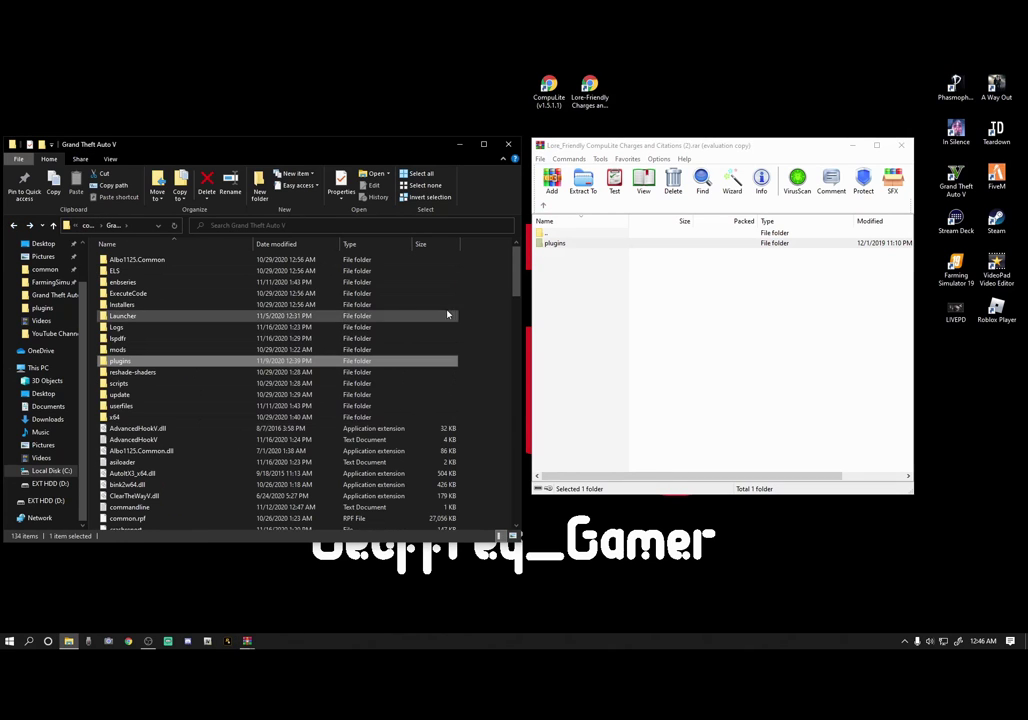
pyautogui.click(340, 390)
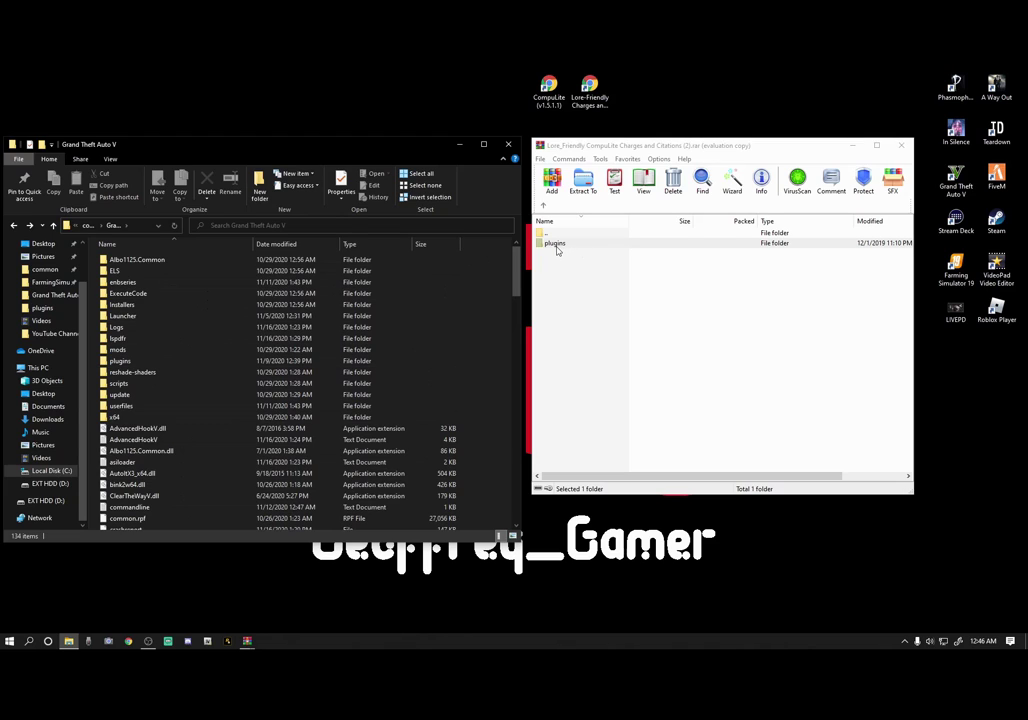
# Copy the archive's plugins folder into the Grand Theft Auto V folder, replacing the existing files, and close the archive
pyautogui.moveTo(557, 245); pyautogui.dragTo(490, 472)
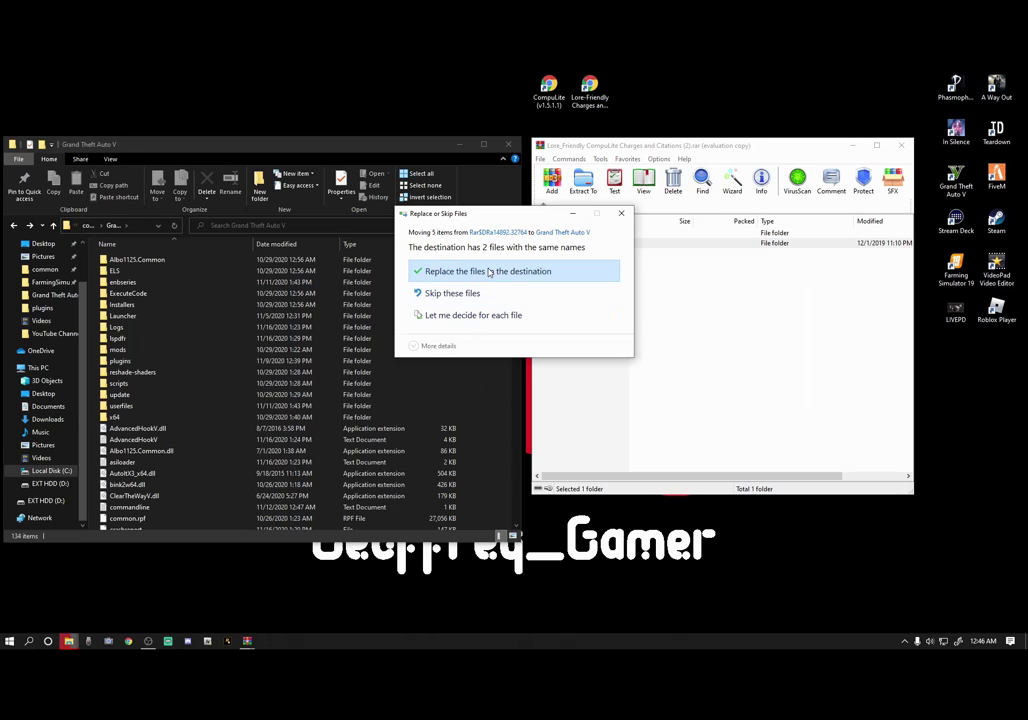
pyautogui.click(489, 271)
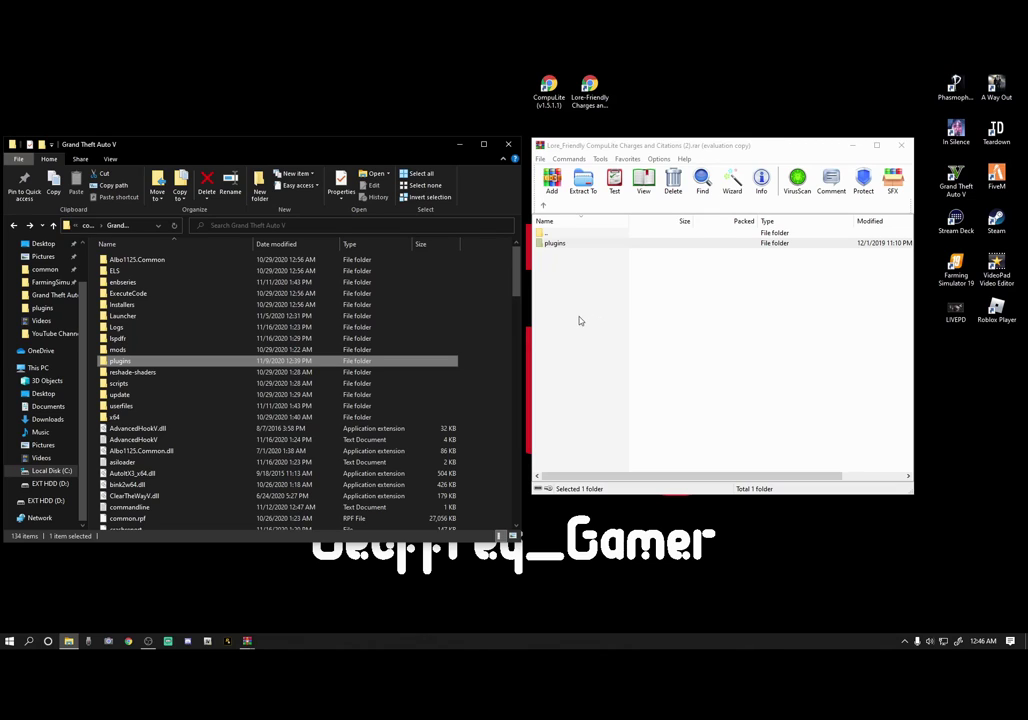
pyautogui.click(490, 345)
pyautogui.click(905, 148)
pyautogui.click(903, 146)
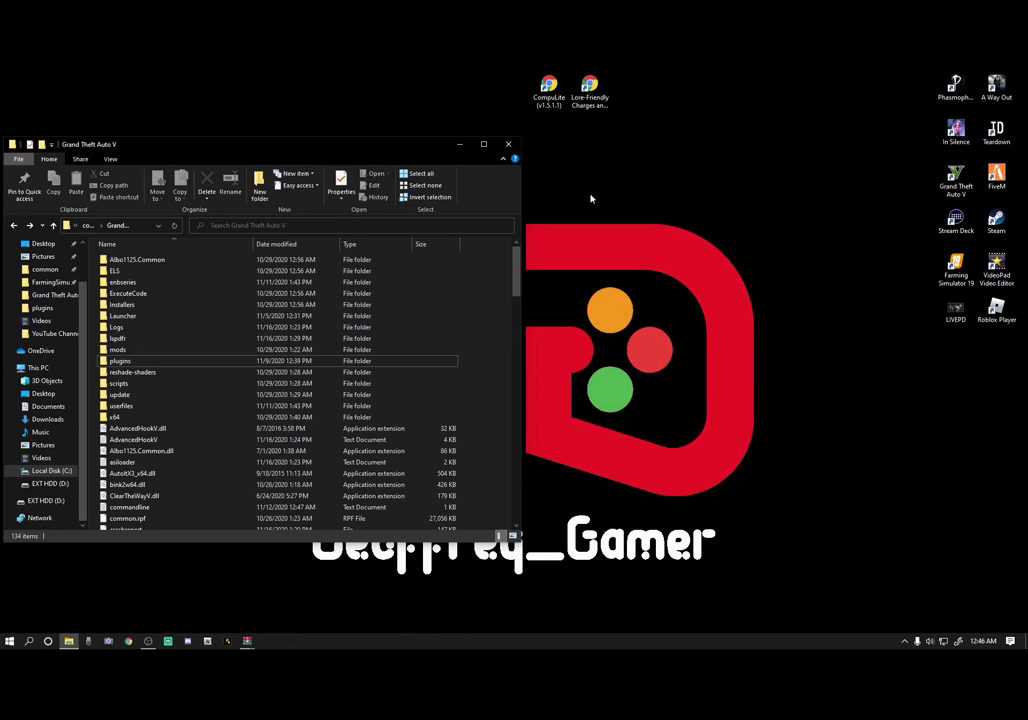